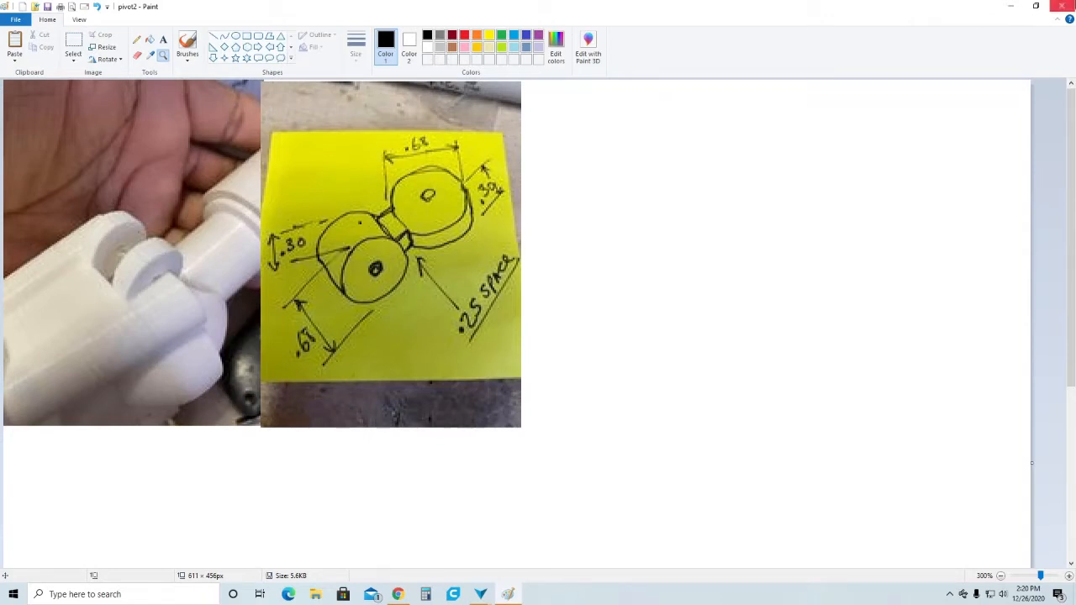
- Close the reference sketch, switch to 123D Design and insert a cylinder primitive with a radius of 0.34 in
click(1062, 6)
mouse_move(472, 32)
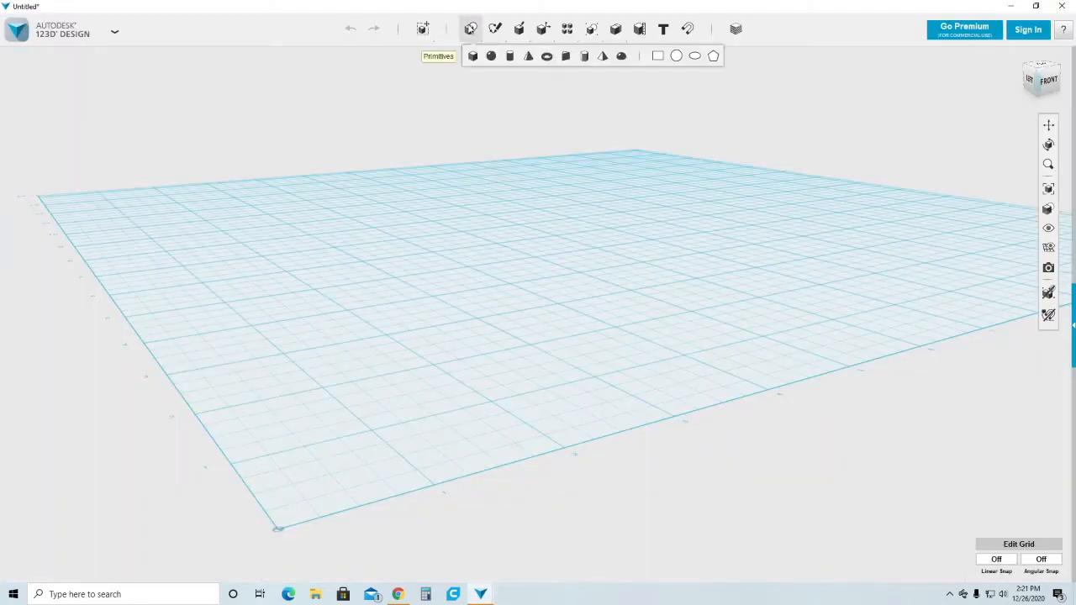
click(510, 56)
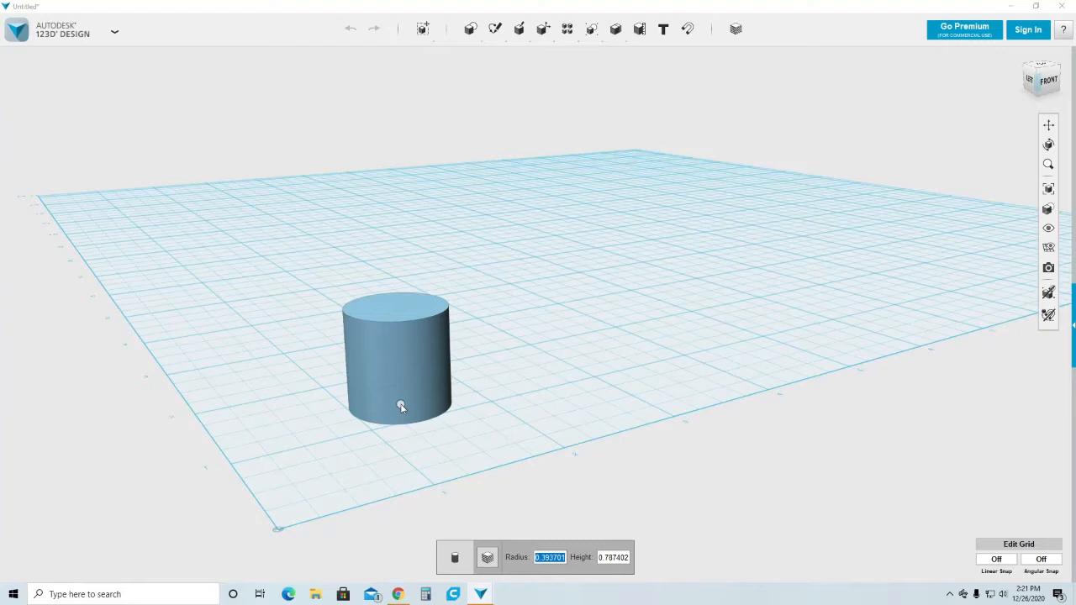
key(BackSpace)
text(.3)
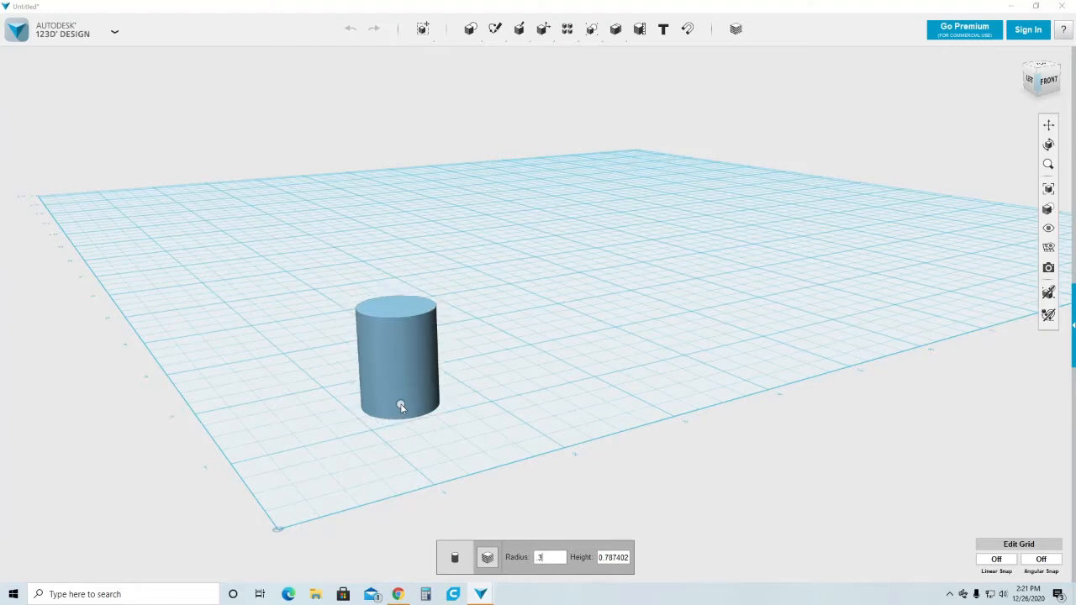
text(34)
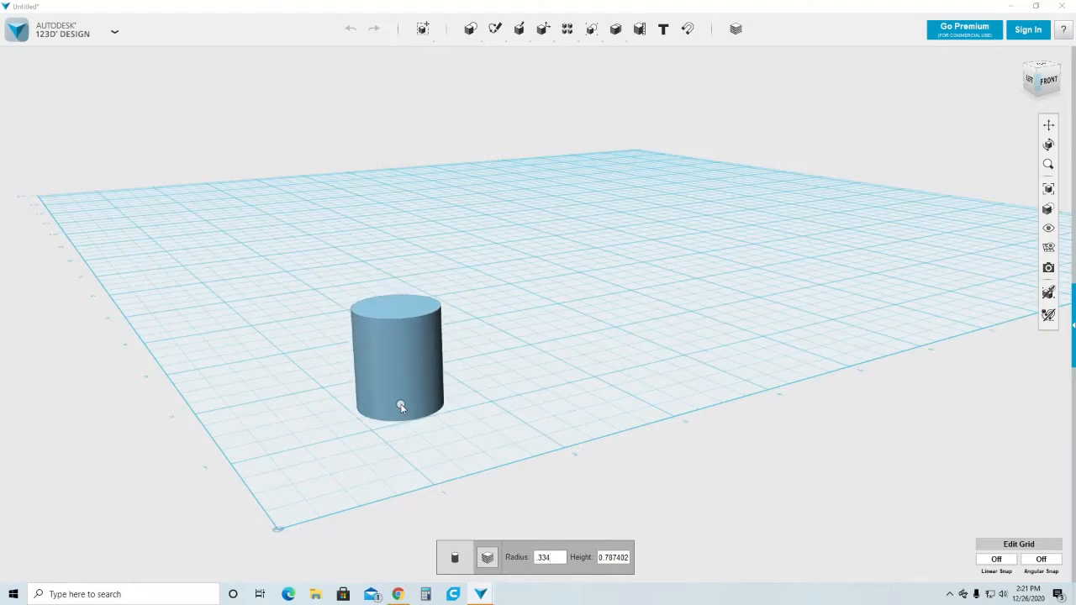
key(BackSpace)
key(BackSpace)
text(4)
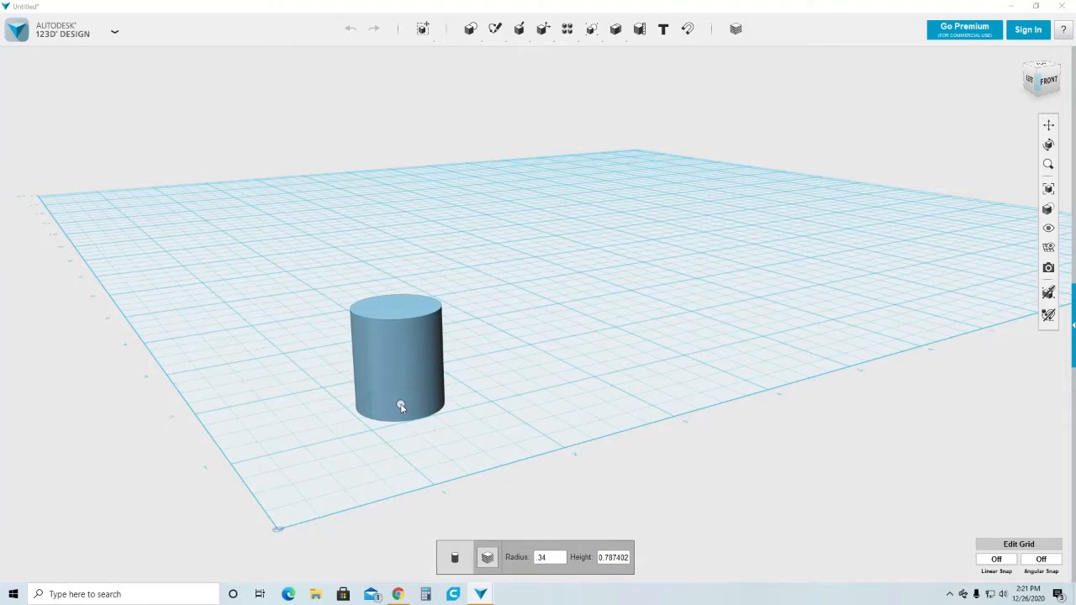
- Set the cylinder's height to 0.3 in and place it near the front corner of the grid
key(Tab)
key(BackSpace)
text(.3)
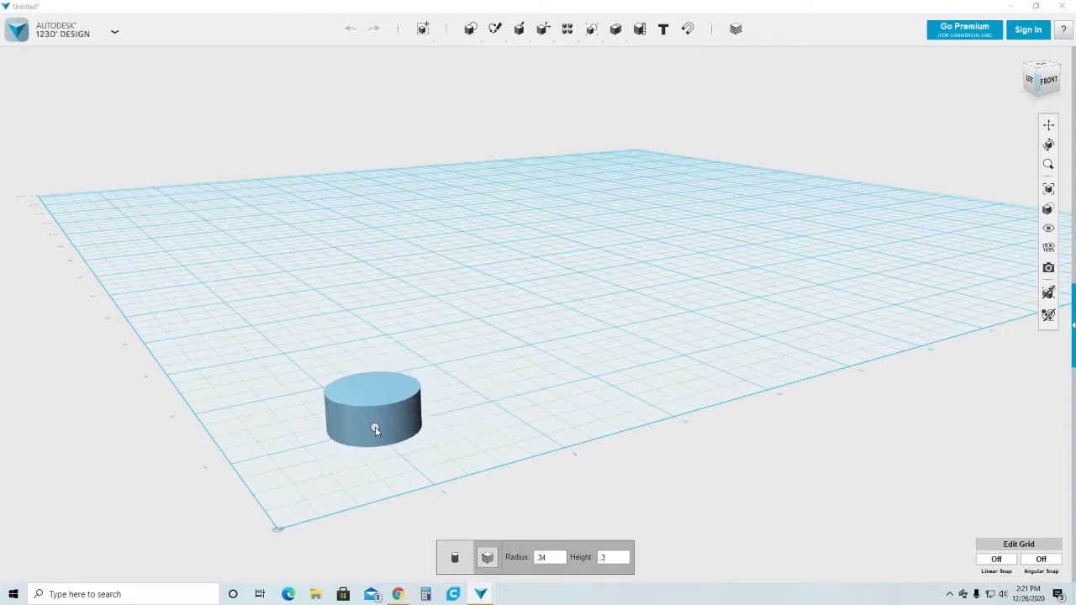
click(376, 434)
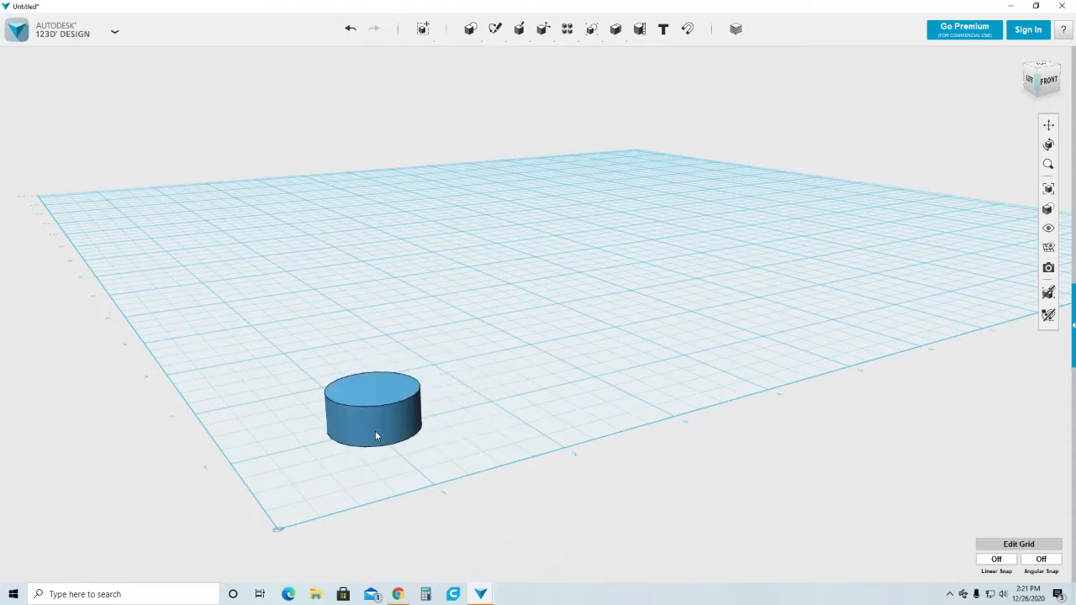
- Duplicate the cylinder in place and use Smart Scale to reduce the copy's width along the front edge to 0.125 in
click(372, 388)
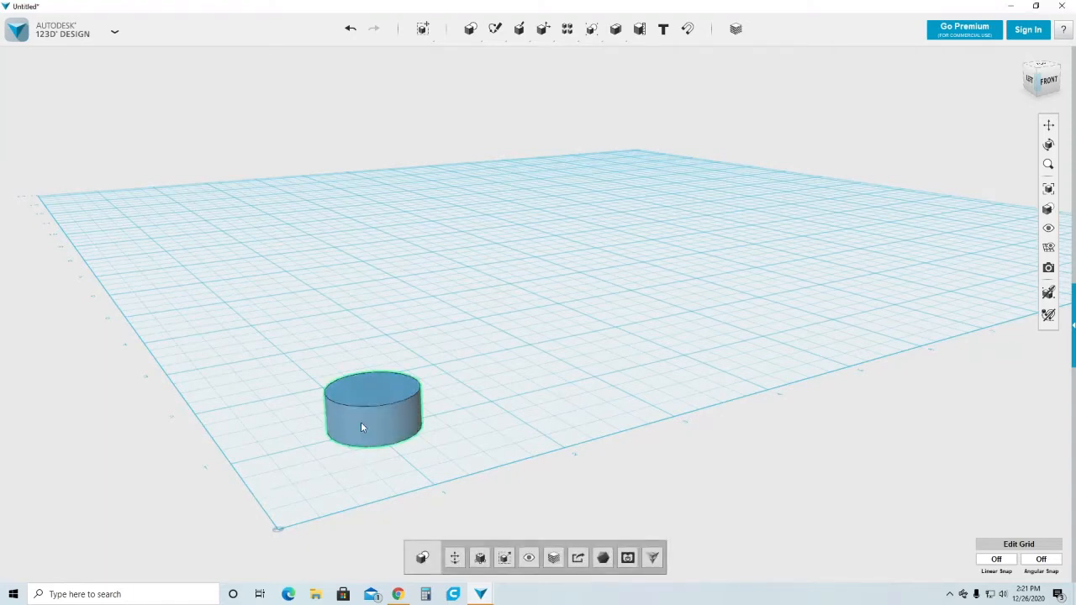
key(ctrl+t)
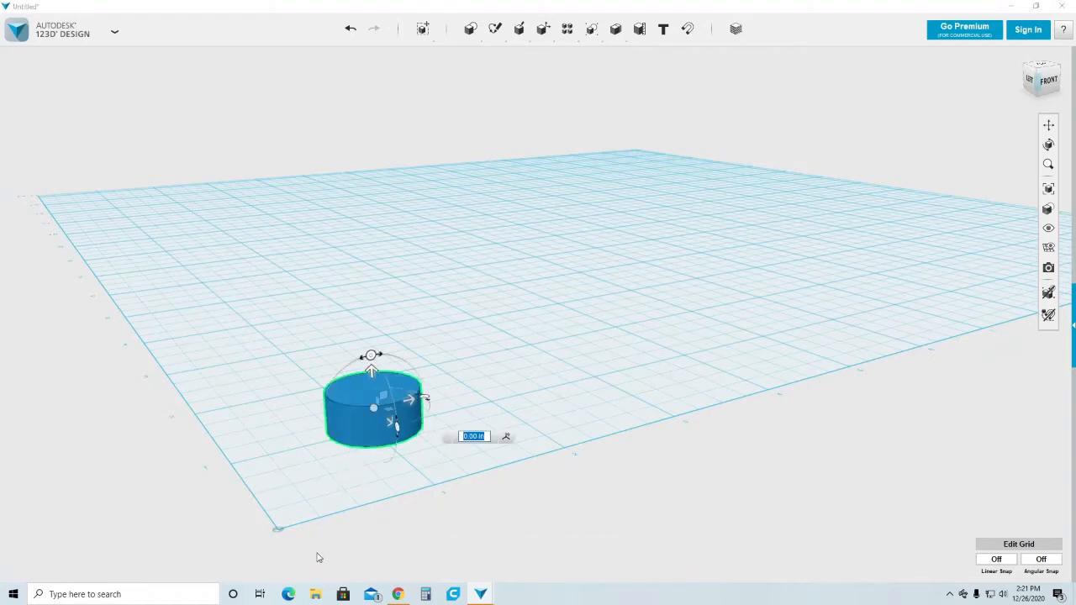
mouse_move(424, 33)
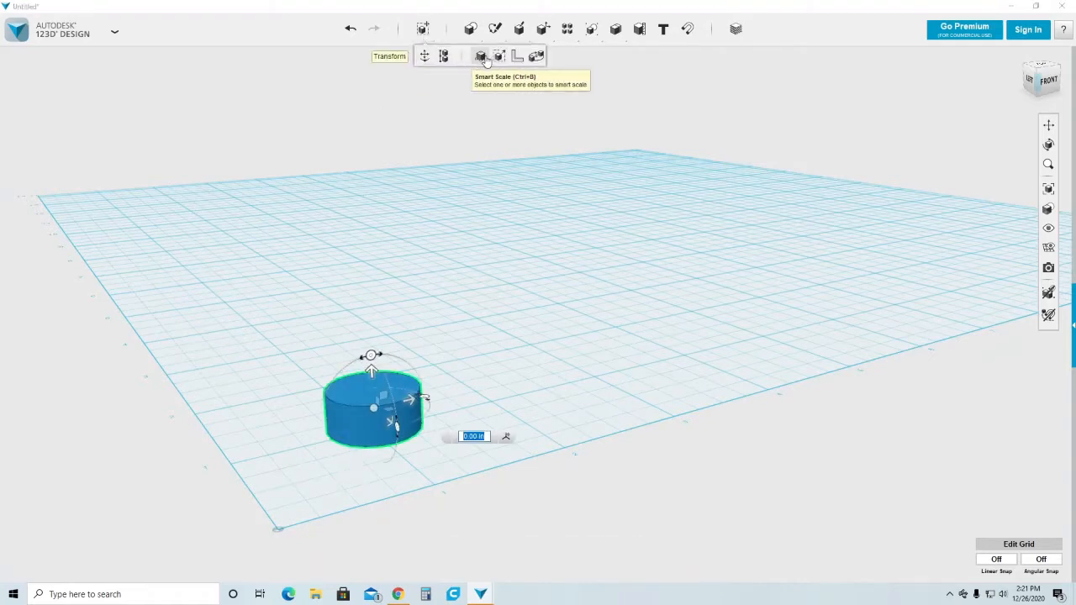
click(480, 56)
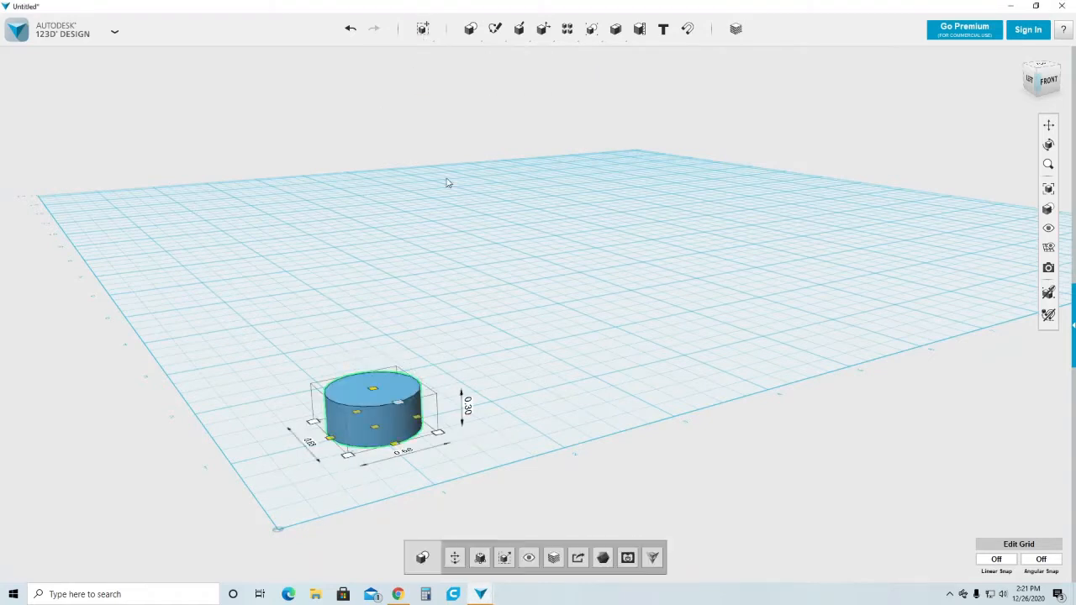
click(409, 455)
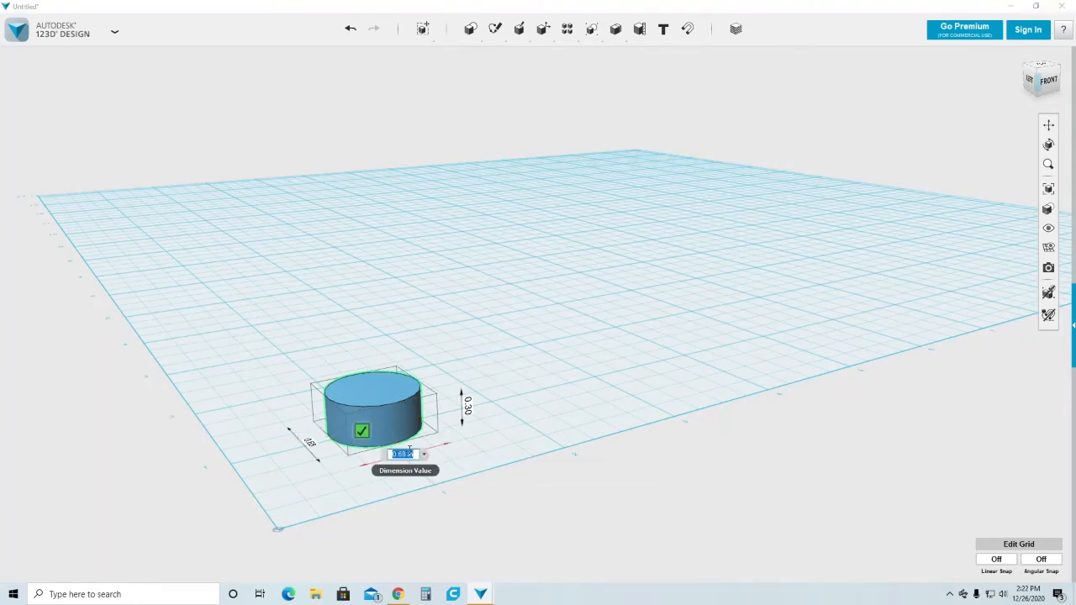
key(BackSpace)
text(1.25 in5)
key(BackSpace)
key(BackSpace)
key(BackSpace)
key(BackSpace)
key(BackSpace)
key(BackSpace)
text(24)
key(BackSpace)
text(5)
key(Return)
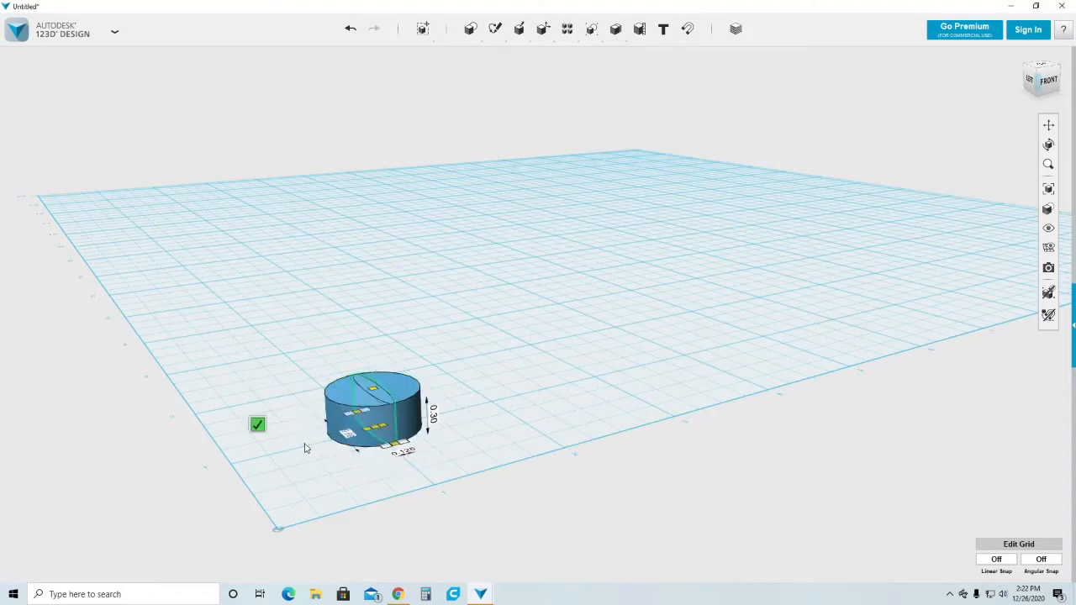
- Set the copy's other horizontal dimension to 0.125 in so it forms a thin round core
click(351, 436)
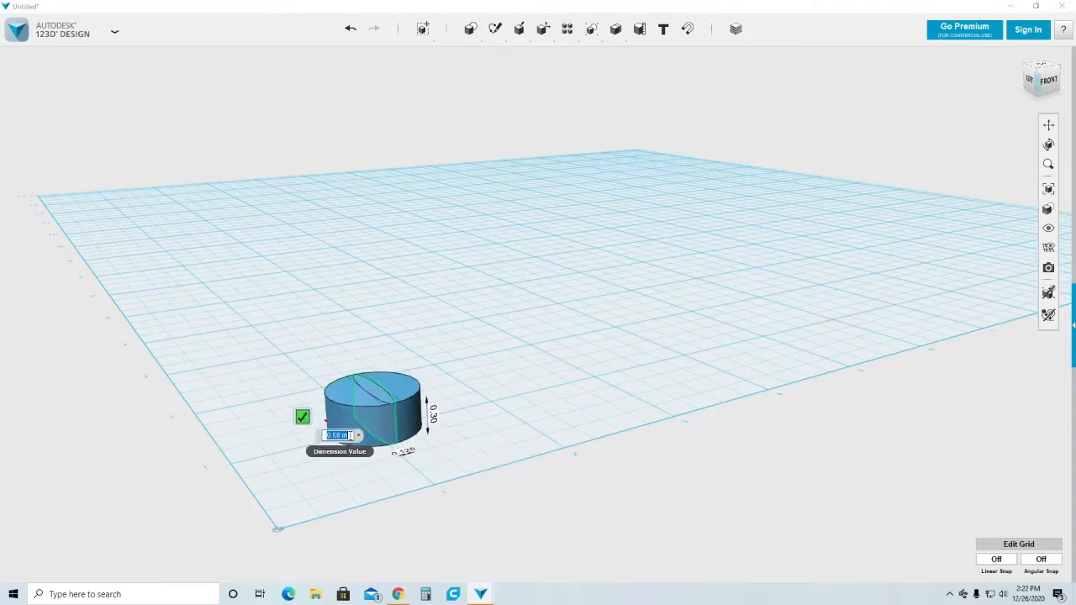
text(.125)
click(303, 416)
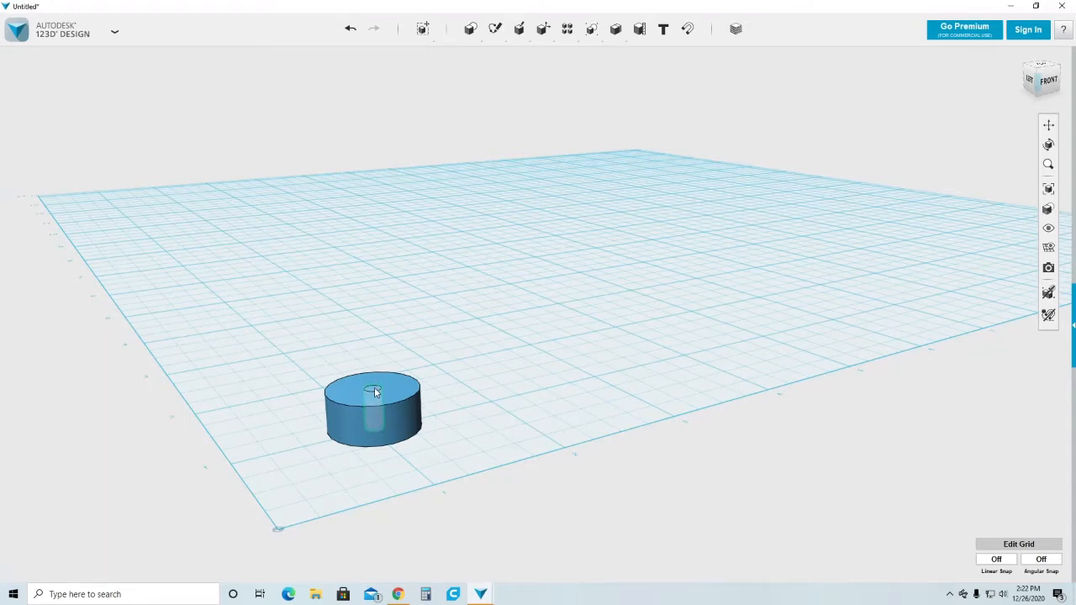
- Subtract the thin core from the large cylinder to cut a centre hole through it
mouse_move(617, 30)
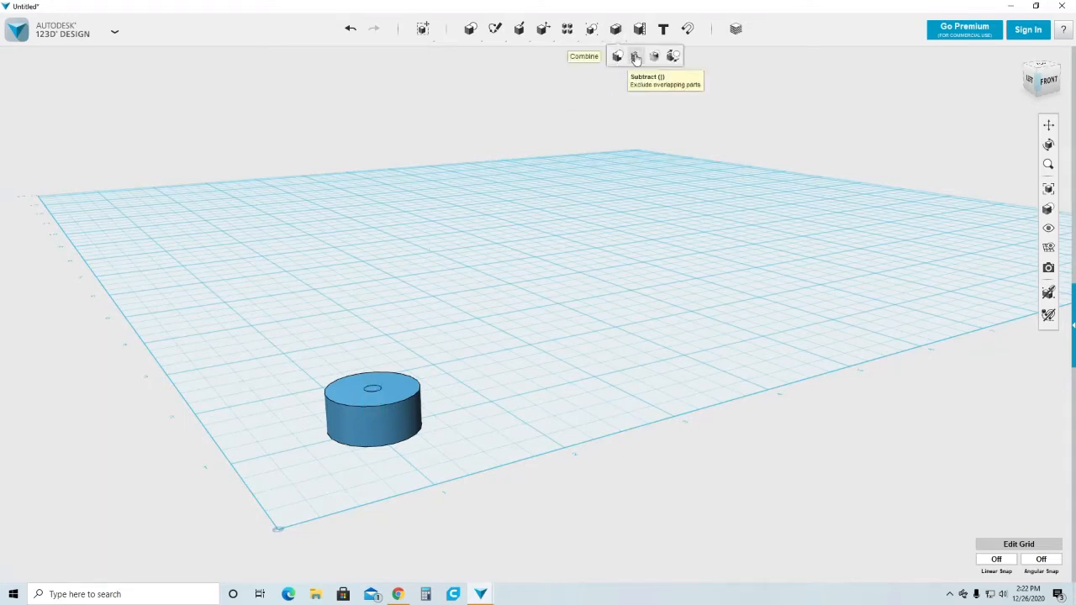
click(636, 57)
click(372, 389)
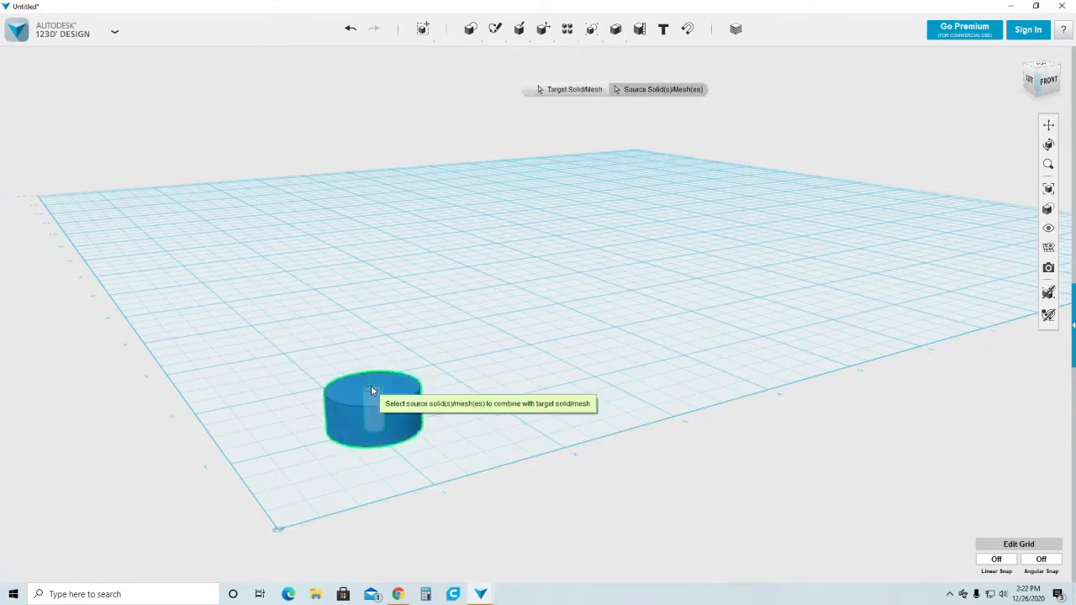
click(373, 390)
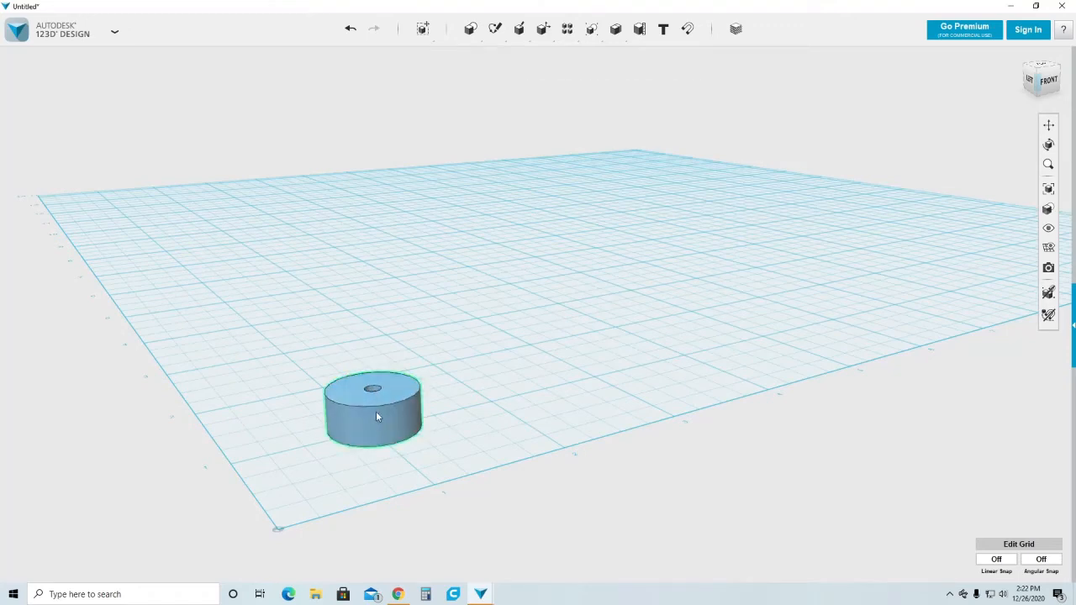
- Duplicate the holed disc and move the copy about 0.68 in sideways, next to the original
click(376, 417)
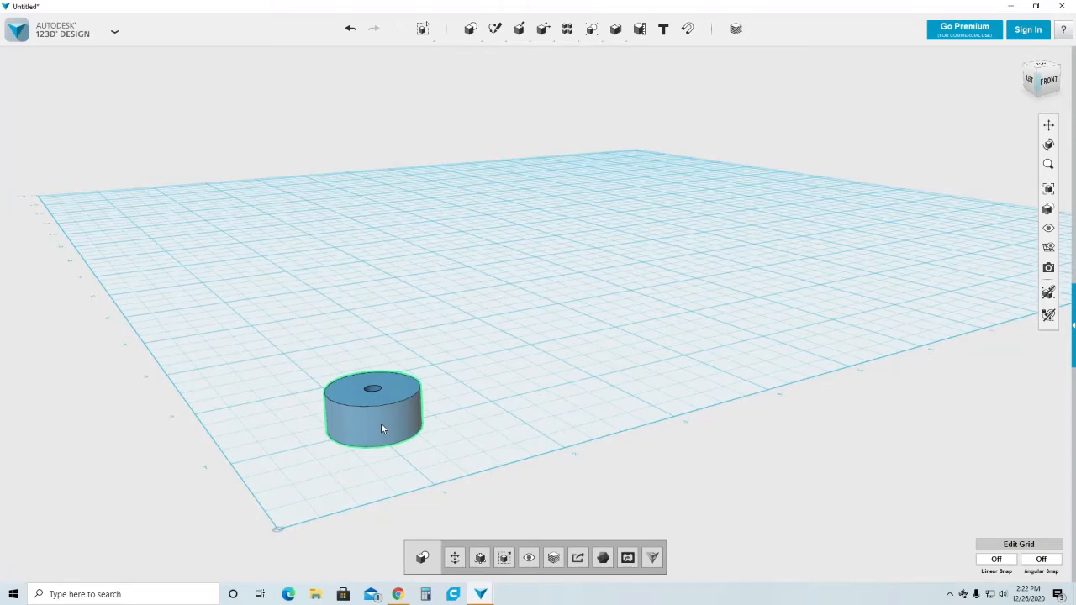
key(ctrl+t)
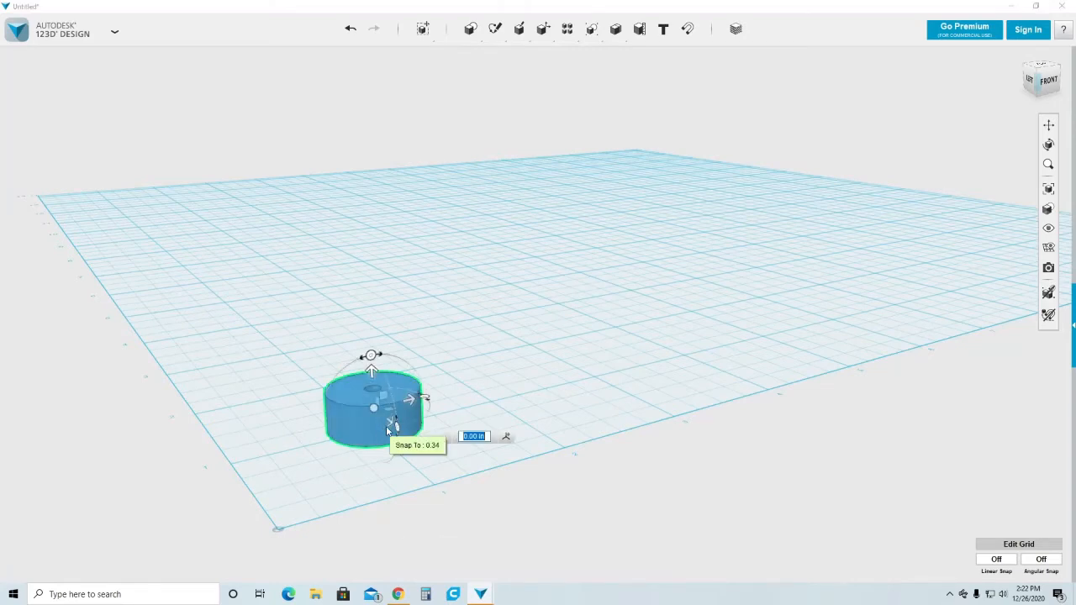
drag(412, 405, 496, 404)
scroll(497, 405, up, 4)
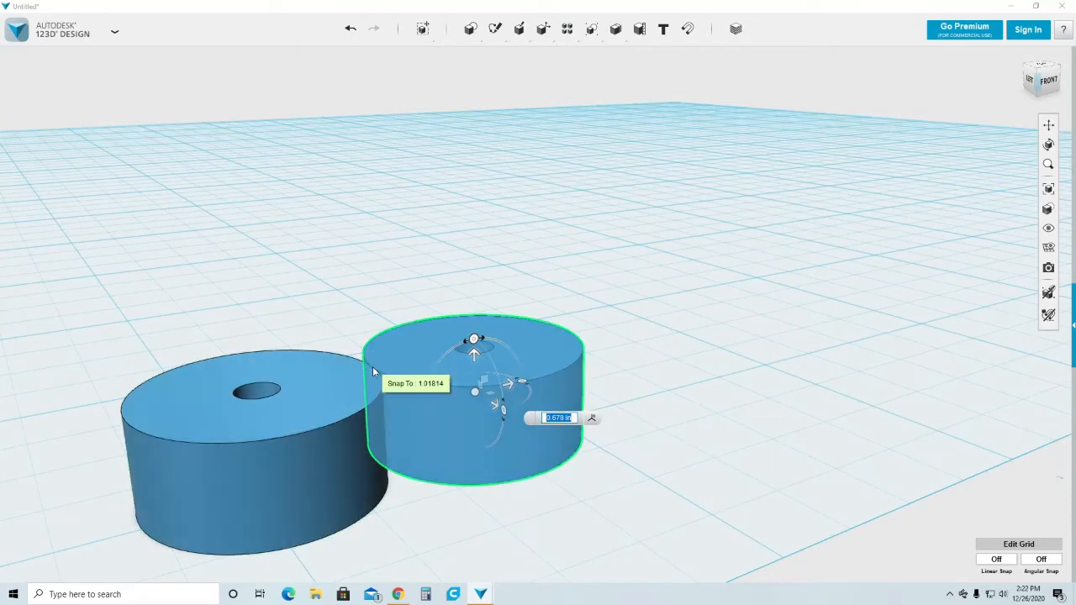
click(592, 307)
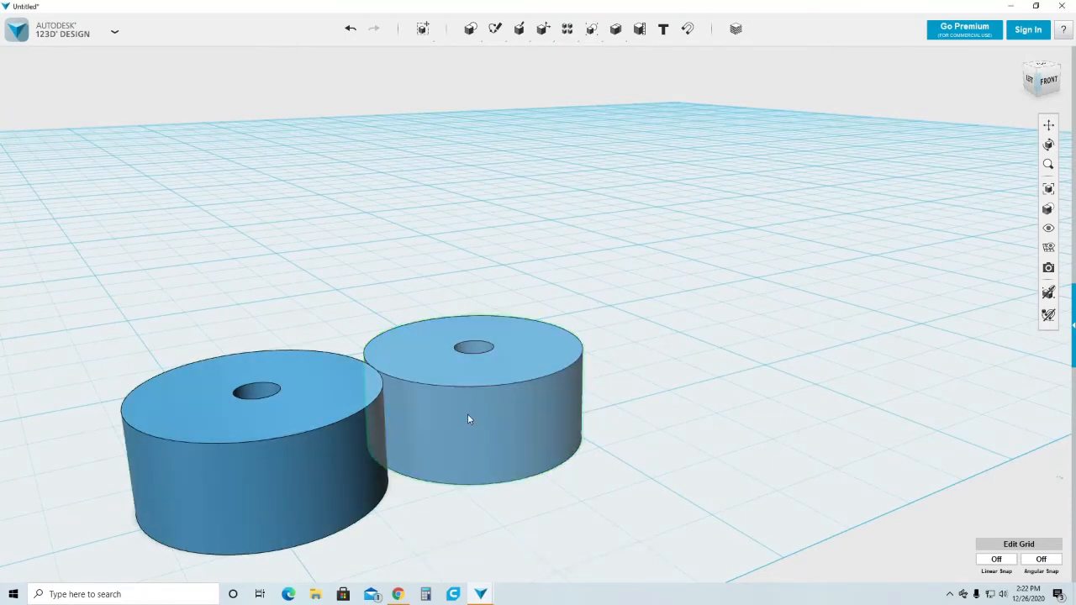
- Move the copied disc about 0.25 in farther from the original to leave a gap between them
click(459, 393)
click(455, 556)
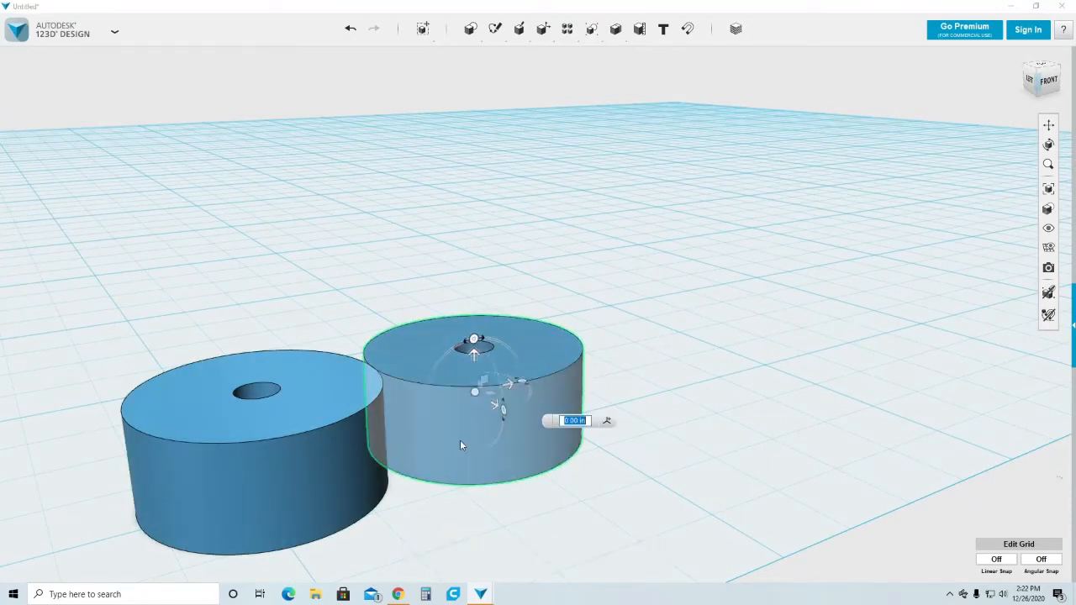
drag(511, 382, 572, 369)
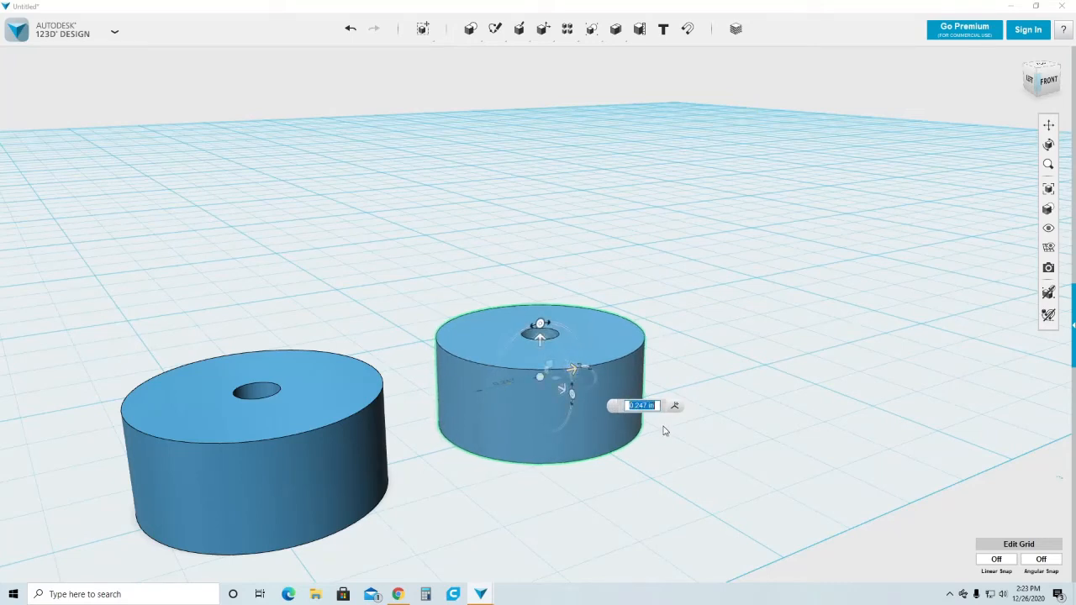
drag(642, 405, 696, 405)
text(5)
key(Return)
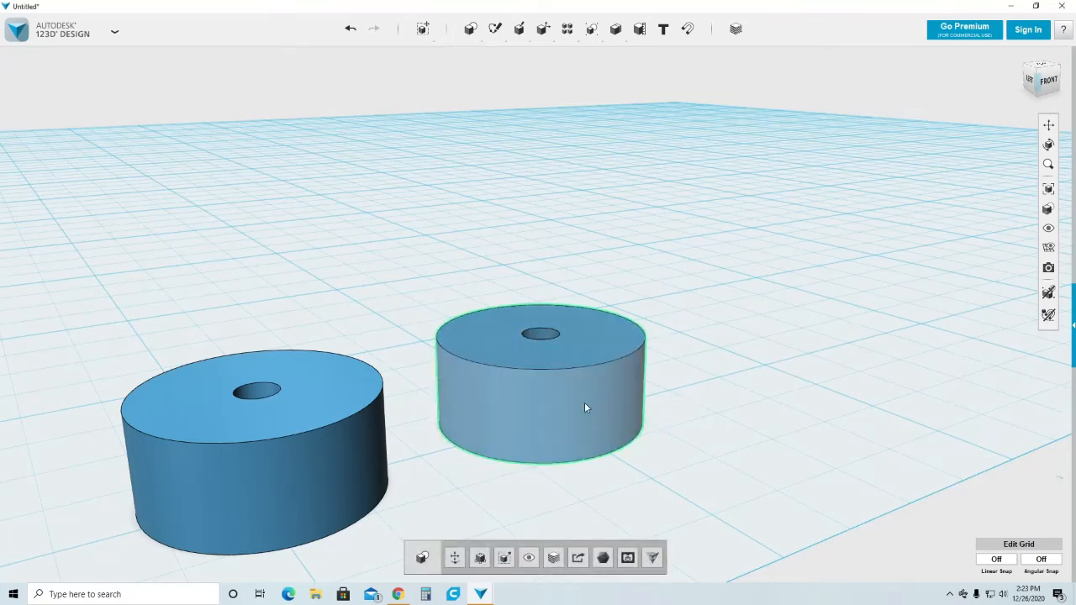
- Rotate the copied disc 90 degrees about a horizontal axis so it stands on edge
mouse_move(605, 451)
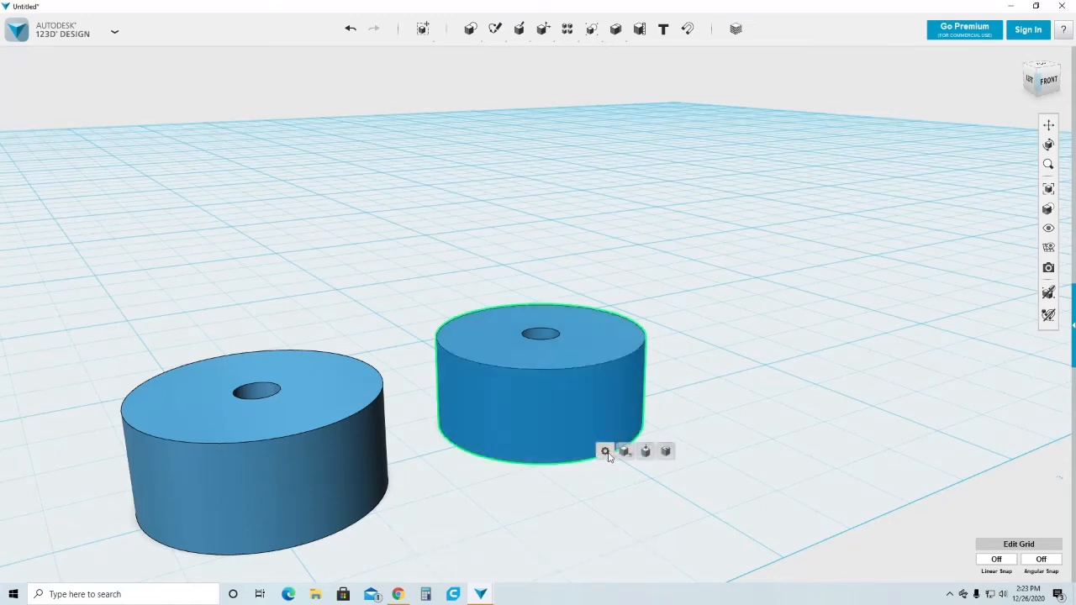
mouse_move(423, 29)
click(423, 53)
right_drag(566, 424, 567, 500)
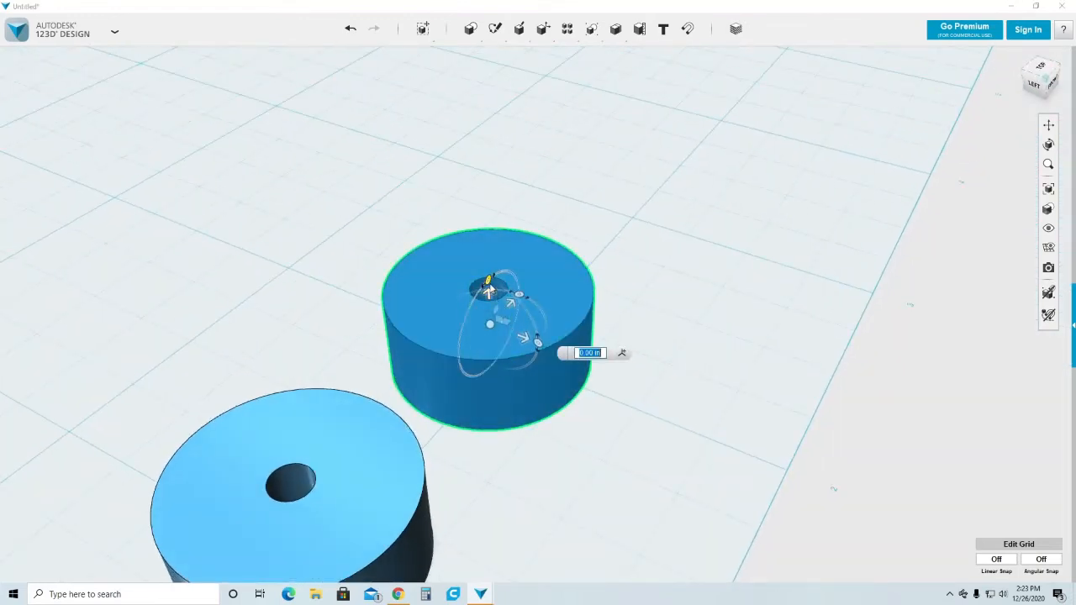
drag(538, 347, 498, 376)
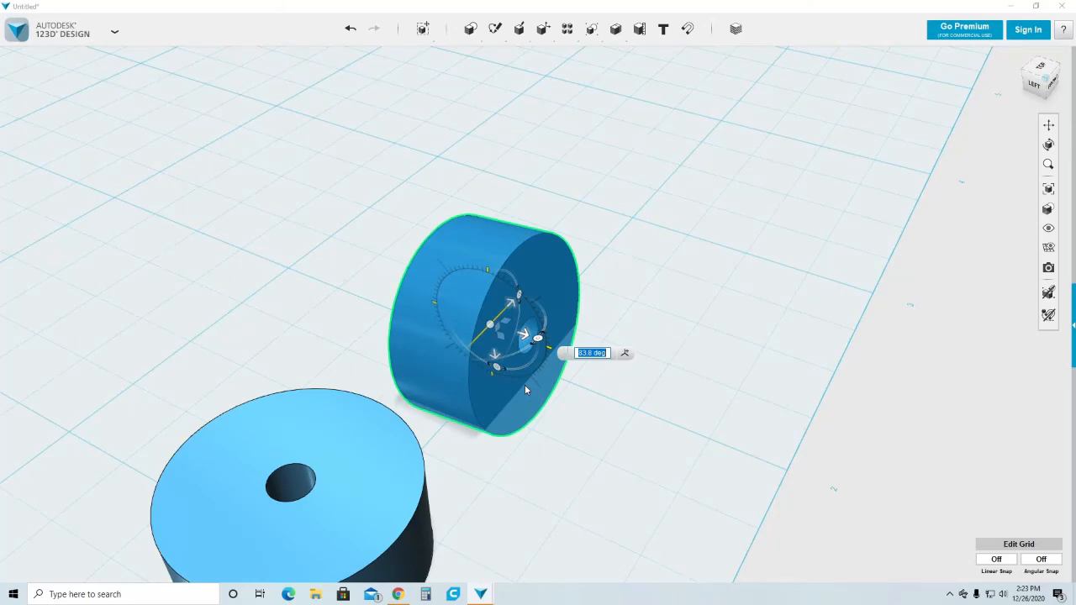
text(90)
key(Return)
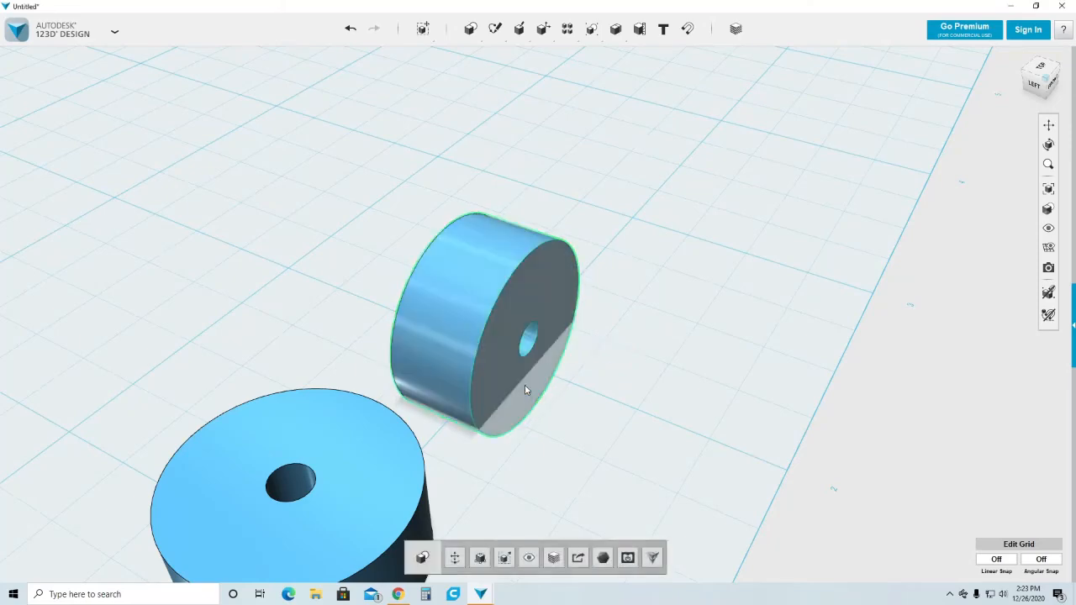
- Insert a box 0.3 in long, 0.3 in wide and 0.3 in high between the two discs, overlapping the upright one
right_drag(577, 451, 533, 447)
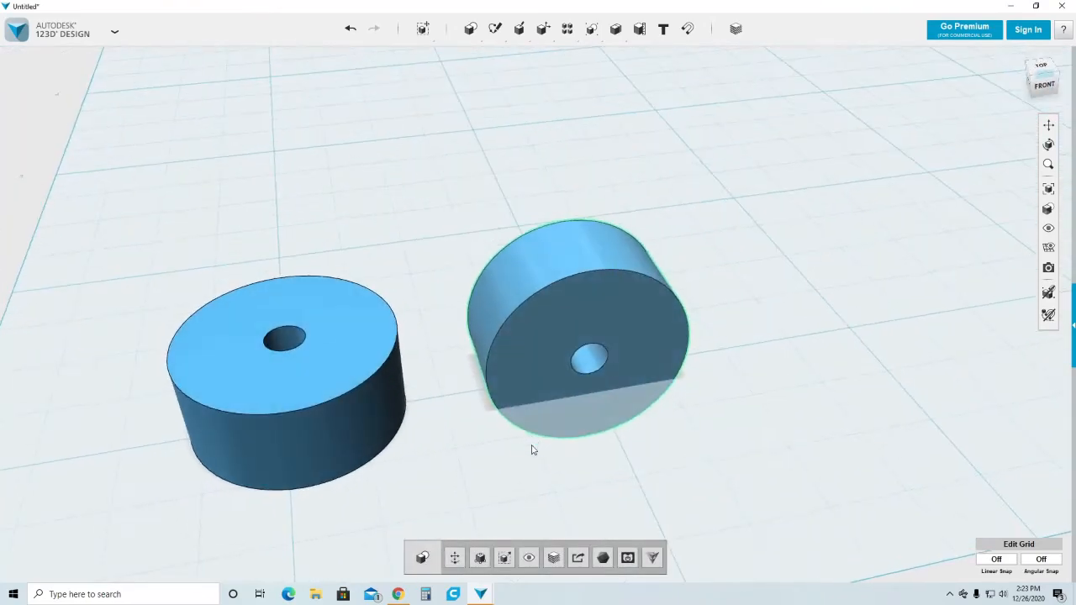
shift+click(378, 352)
mouse_move(470, 29)
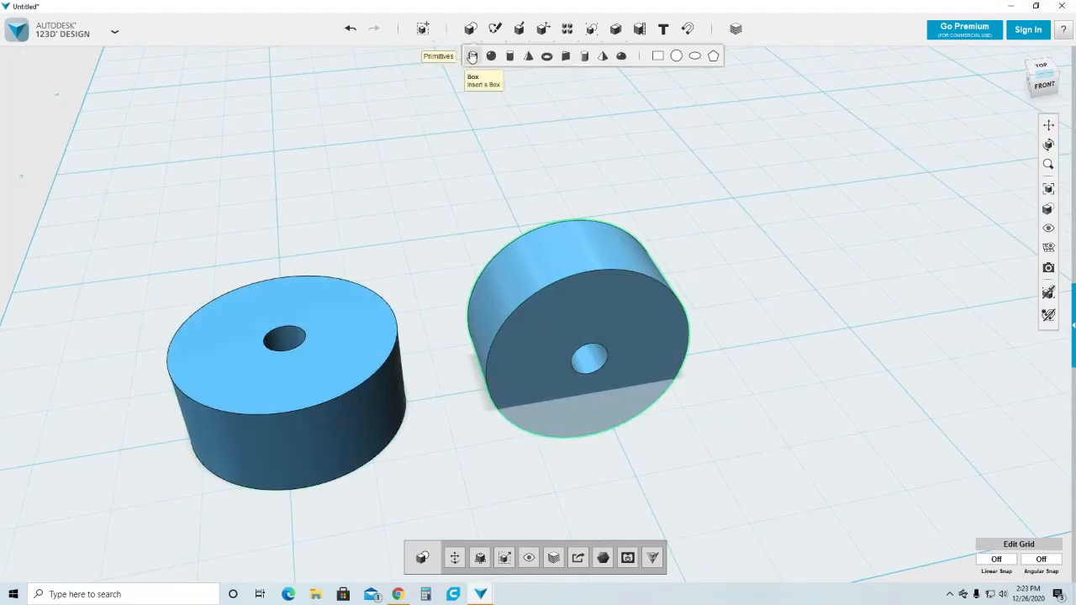
click(472, 57)
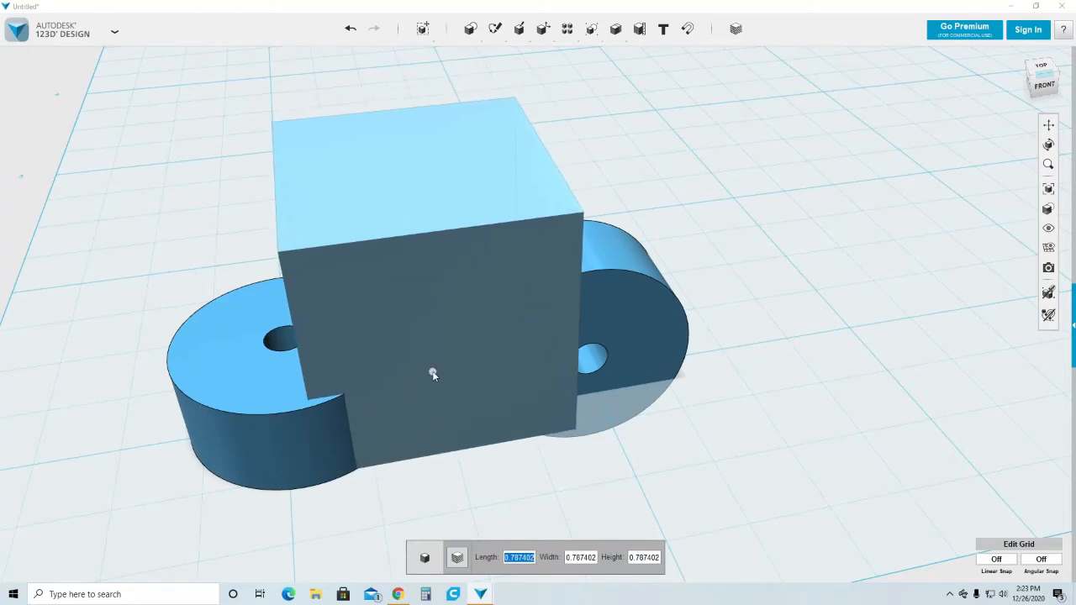
key(BackSpace)
text(.3)
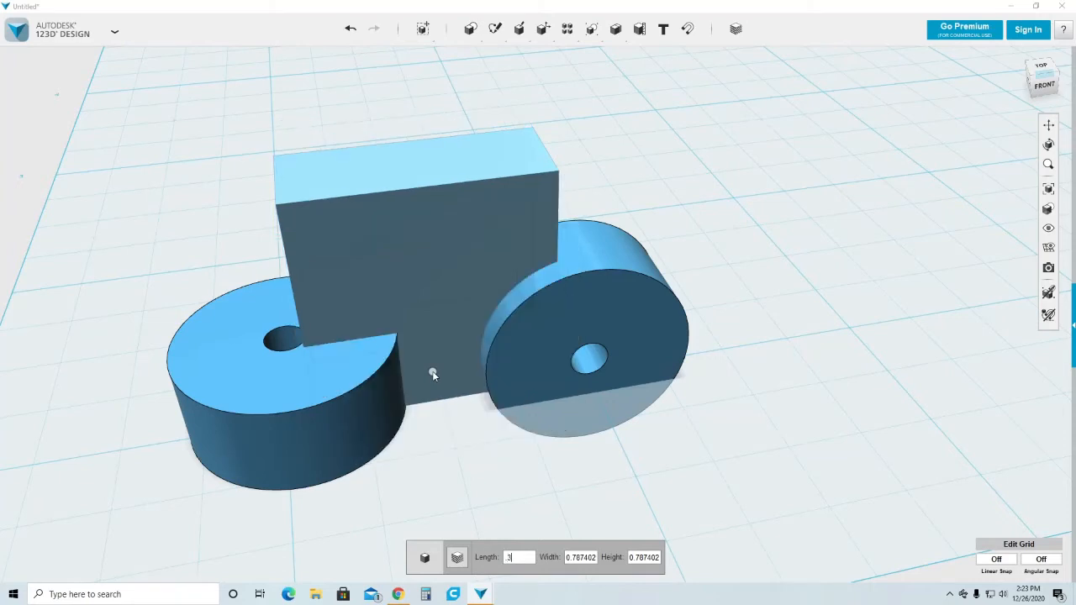
key(Tab)
text(.3)
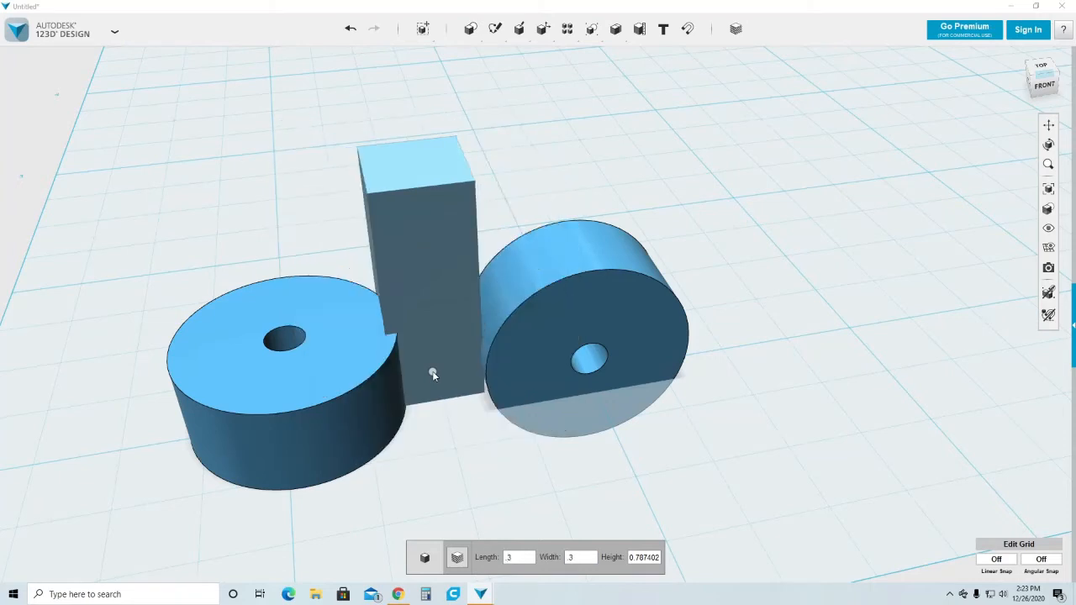
key(Tab)
key(BackSpace)
text(.3)
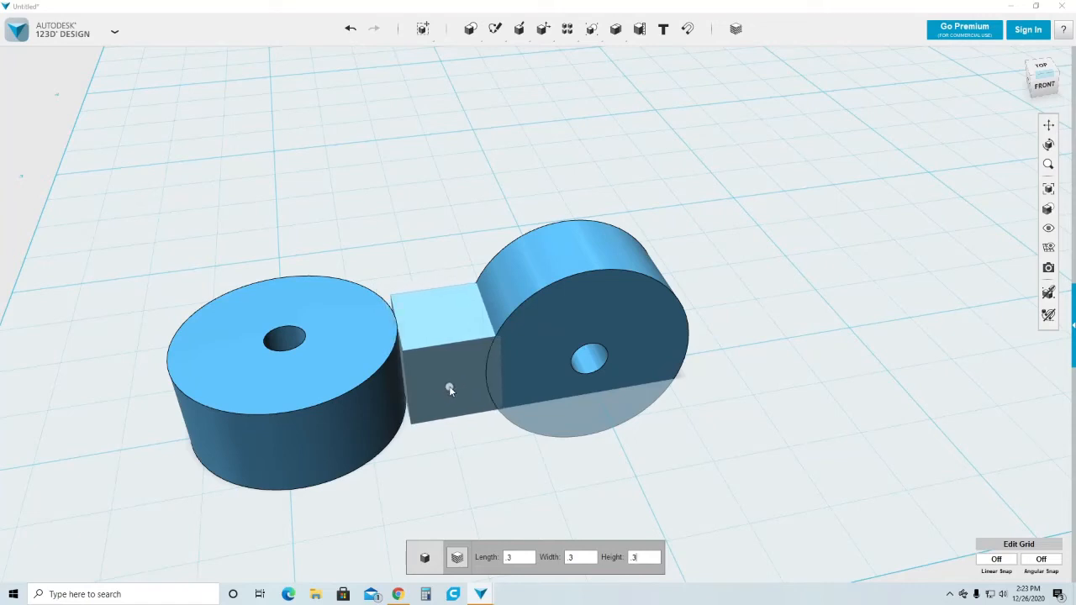
click(449, 389)
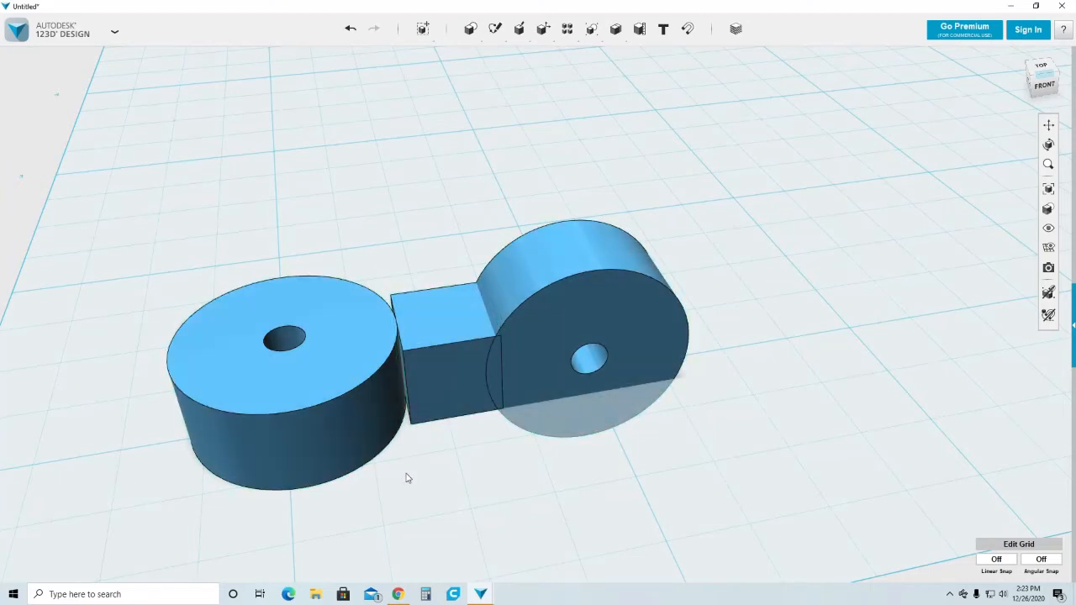
- Extend the block's end face into the flat disc to close the gap between them
right_drag(408, 476, 416, 450)
click(404, 407)
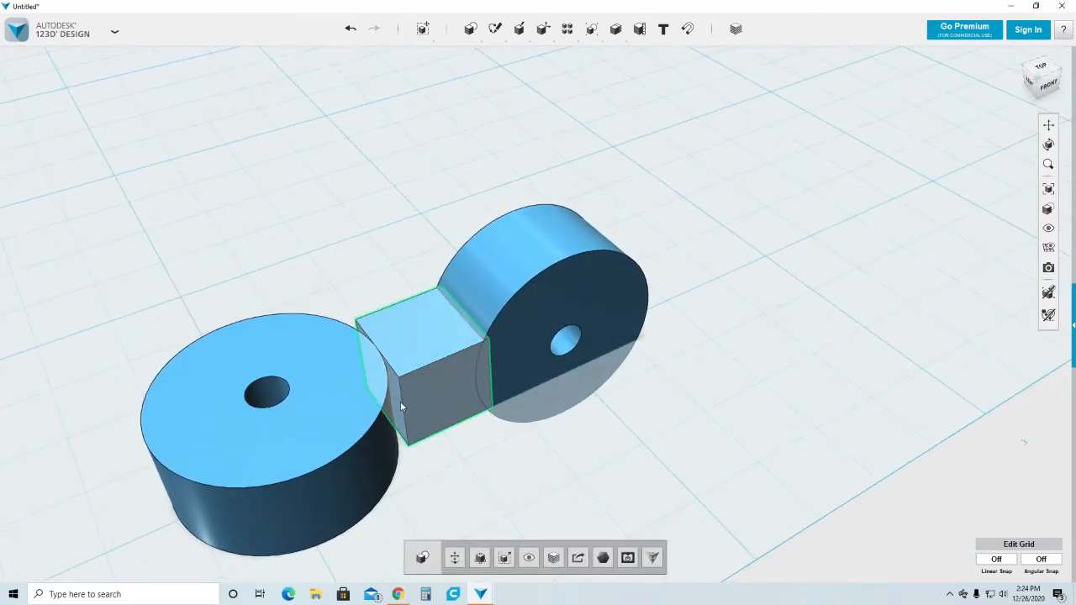
click(397, 391)
mouse_move(417, 439)
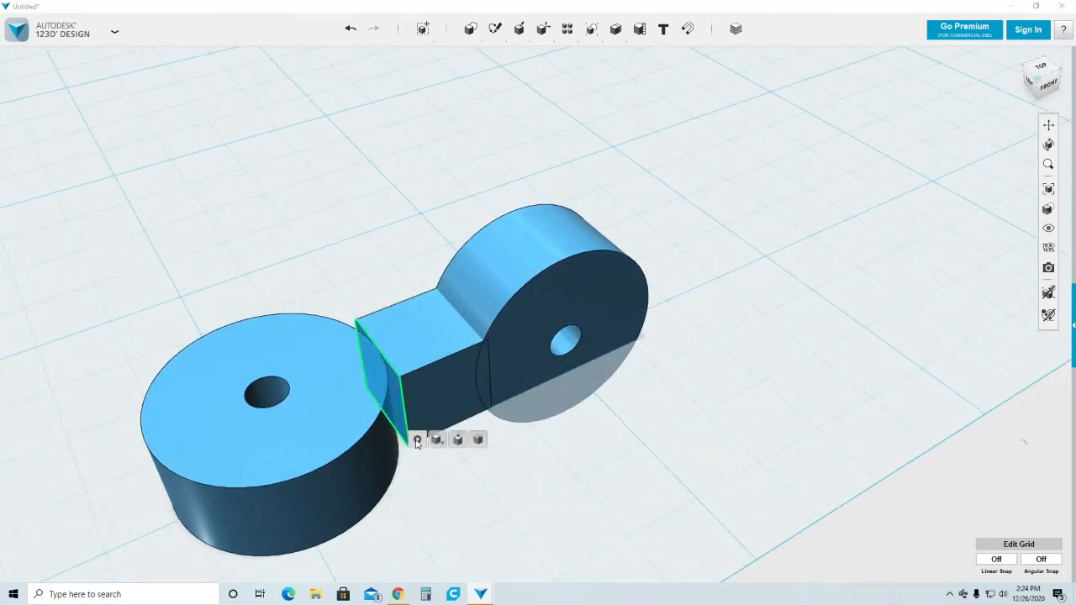
click(457, 440)
drag(380, 401, 360, 407)
click(437, 479)
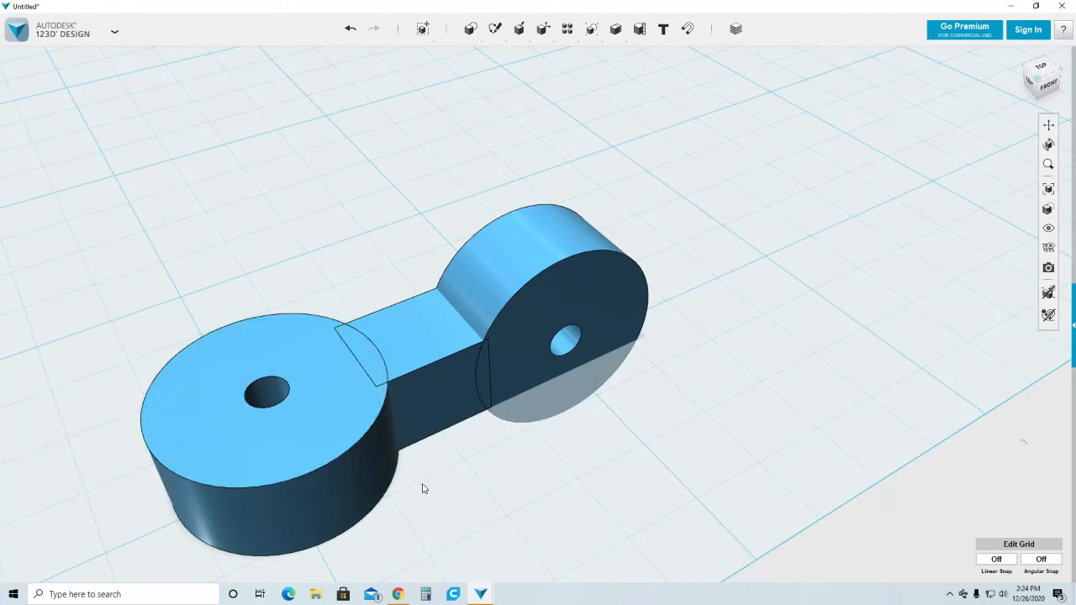
- Merge the flat disc, the connecting block and the upright disc into one solid
mouse_move(578, 33)
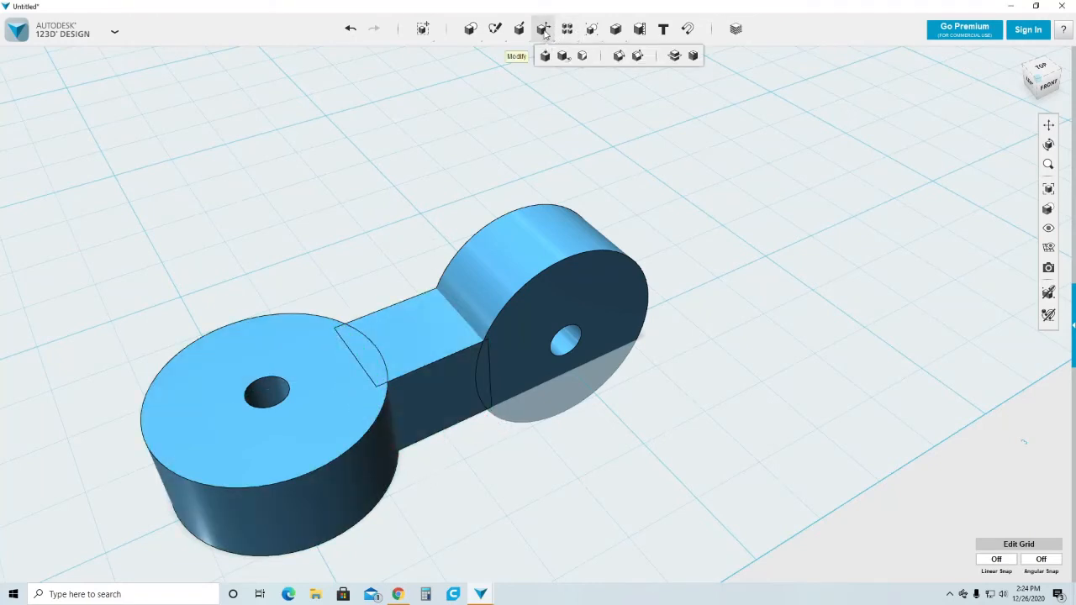
mouse_move(616, 30)
click(617, 57)
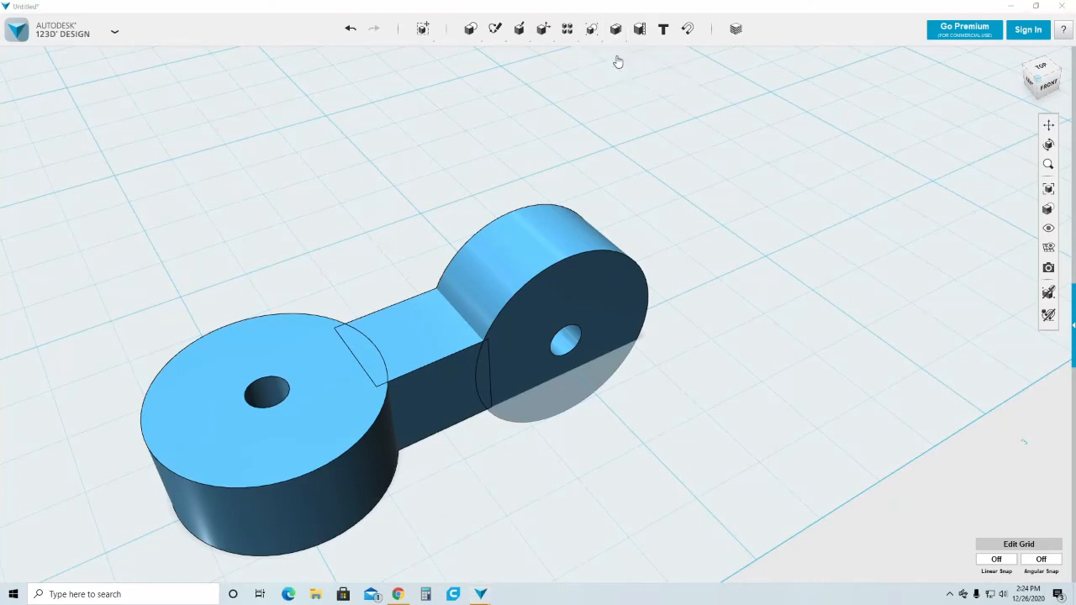
click(336, 395)
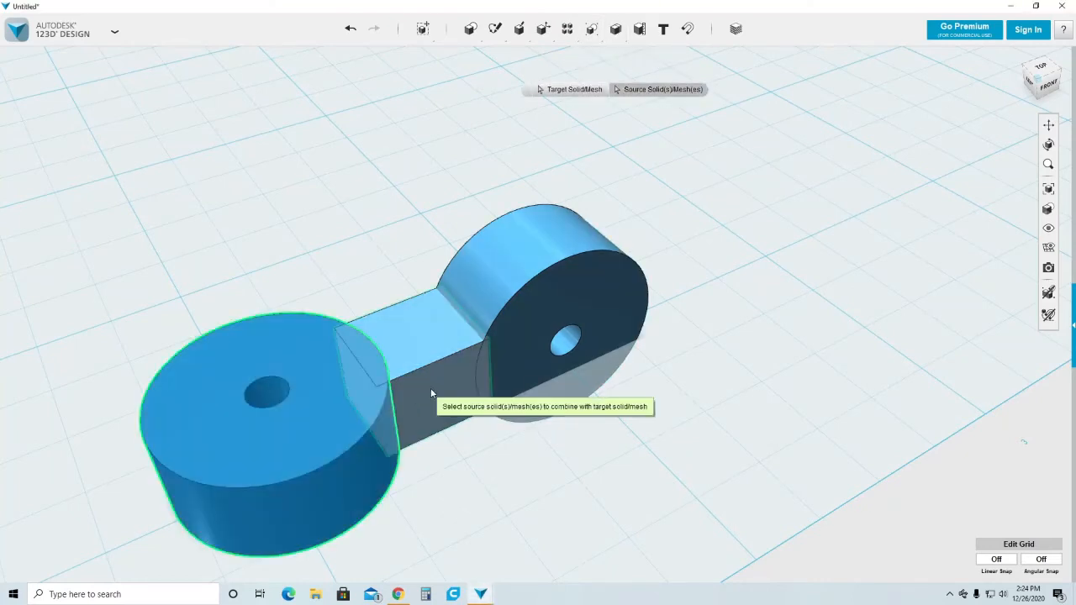
click(516, 335)
key(Return)
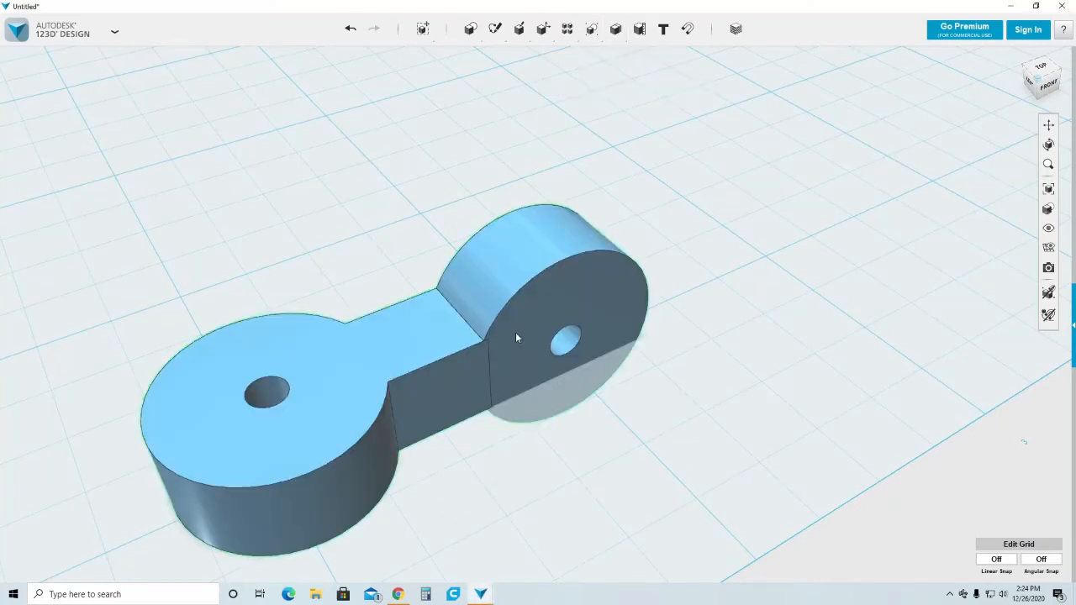
- Move the connecting block's front side face flush with the front face of the upright disc
right_drag(511, 448, 541, 370)
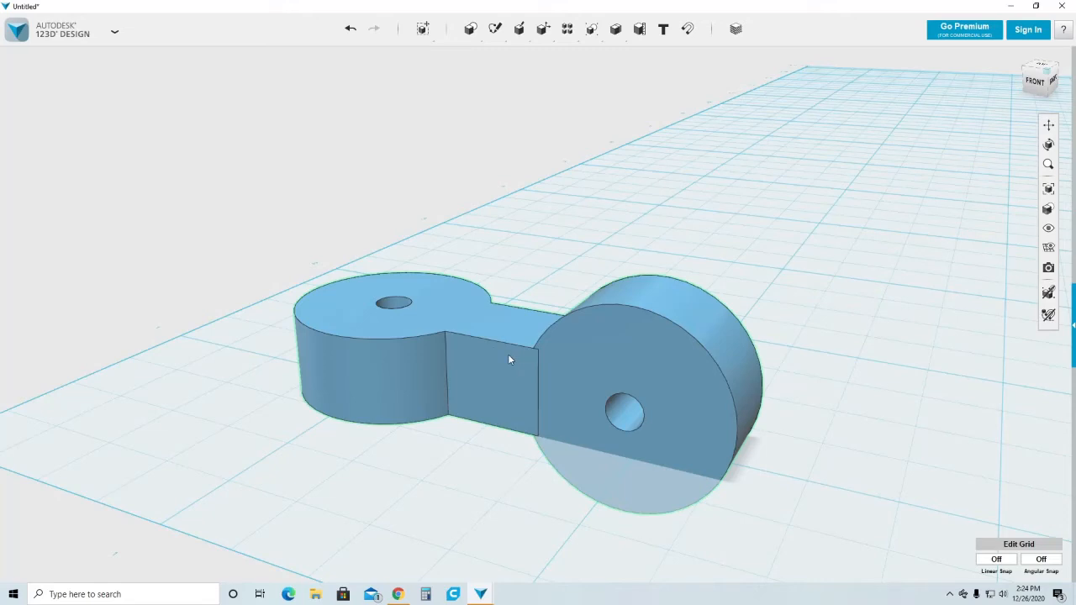
click(544, 353)
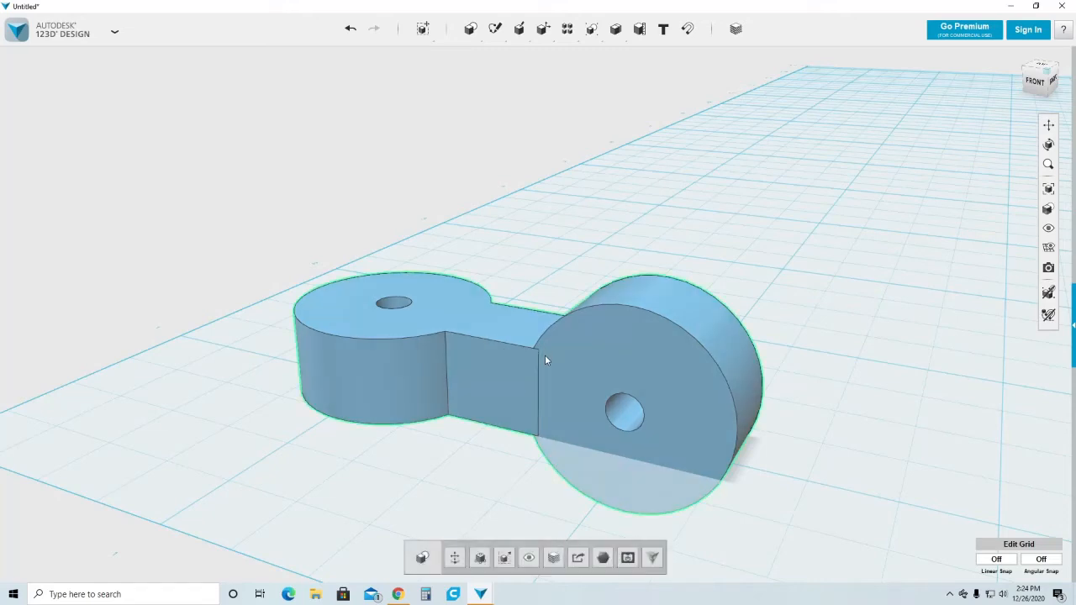
click(508, 377)
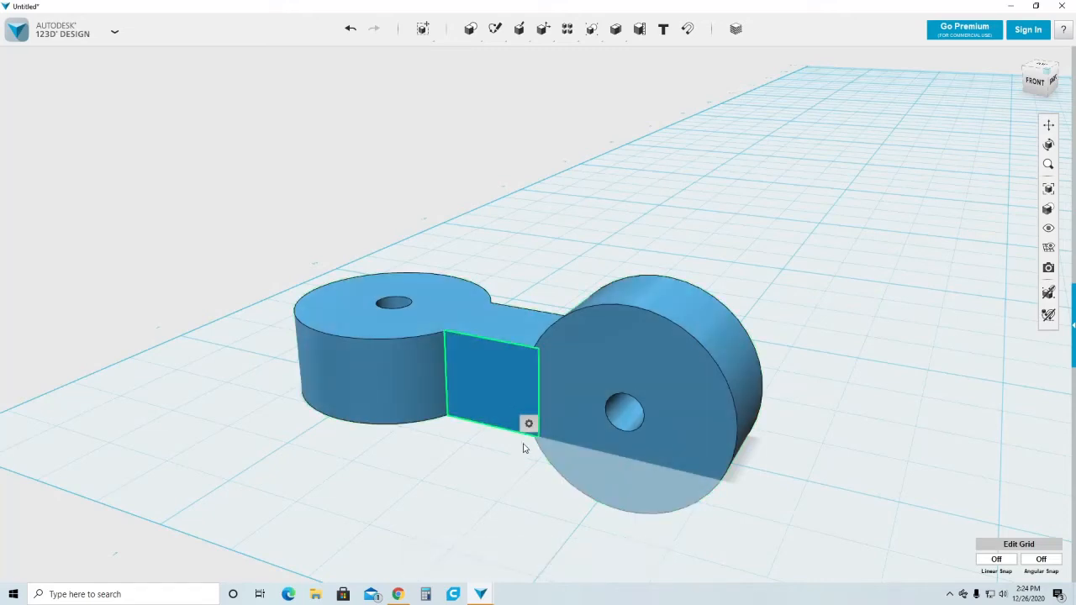
click(558, 429)
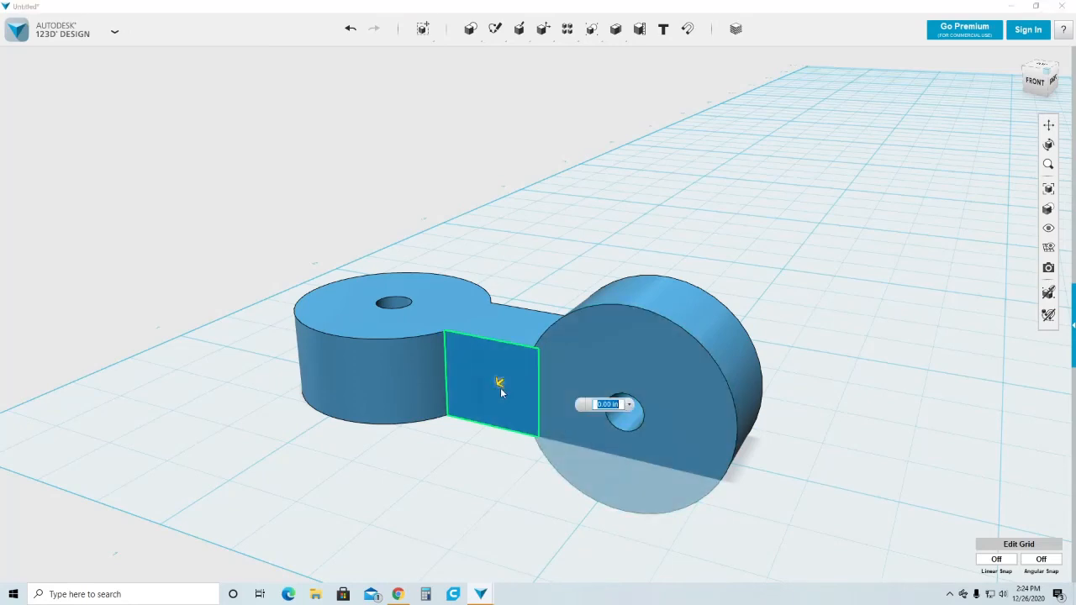
drag(501, 387, 551, 373)
click(505, 452)
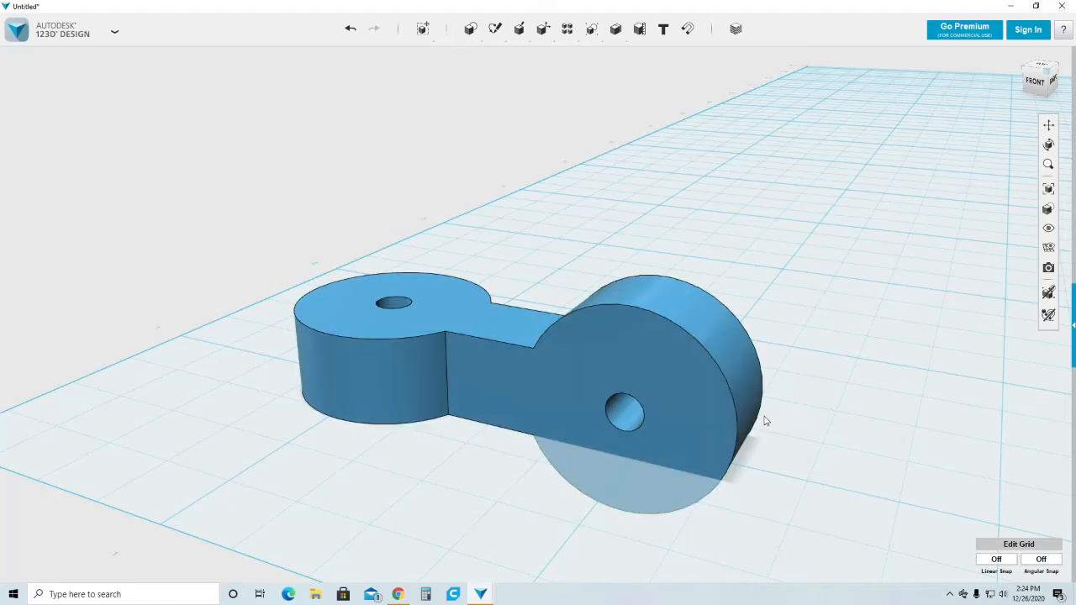
- Move the connecting block's back side face flush with the back face of the upright disc
right_drag(764, 423, 664, 467)
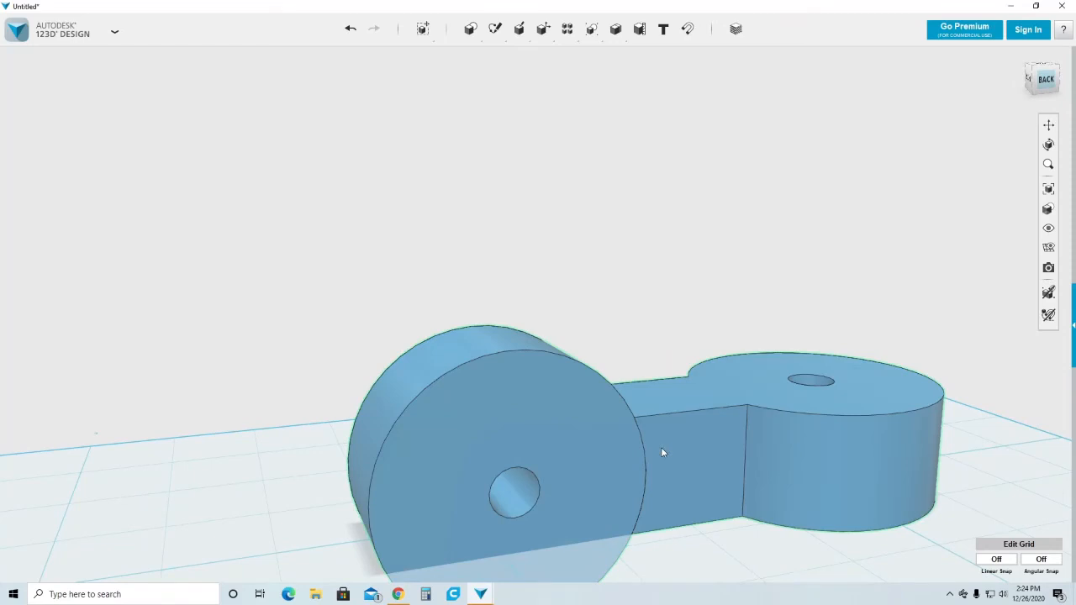
click(662, 452)
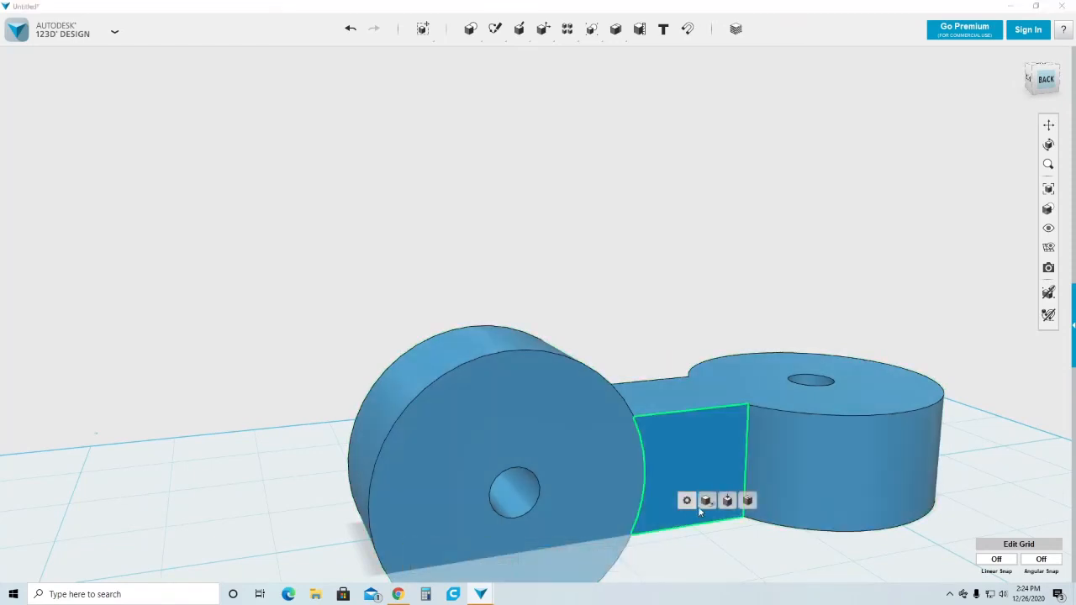
click(686, 500)
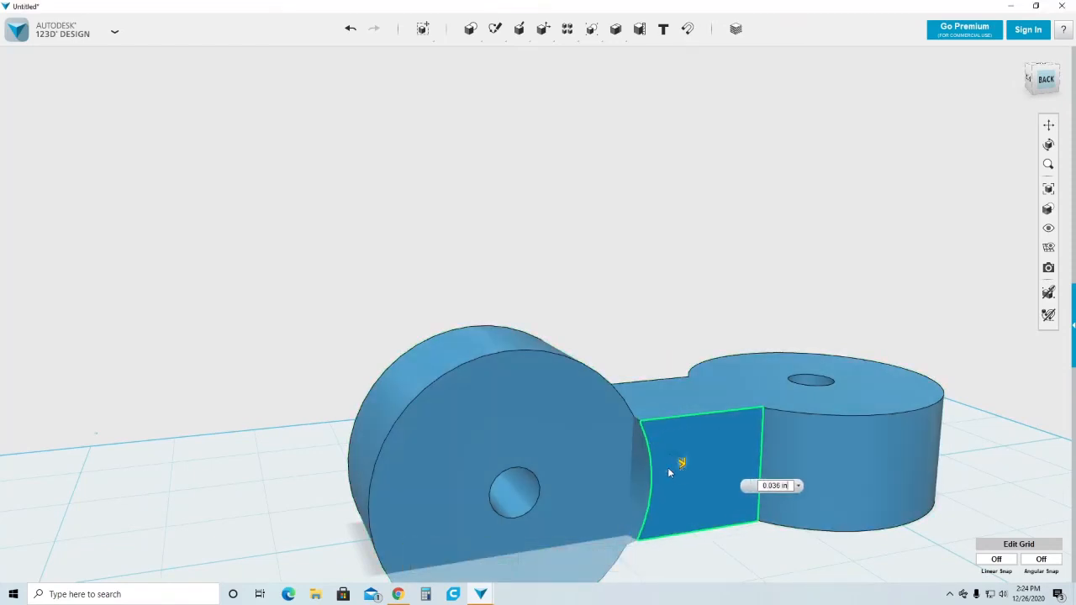
click(613, 367)
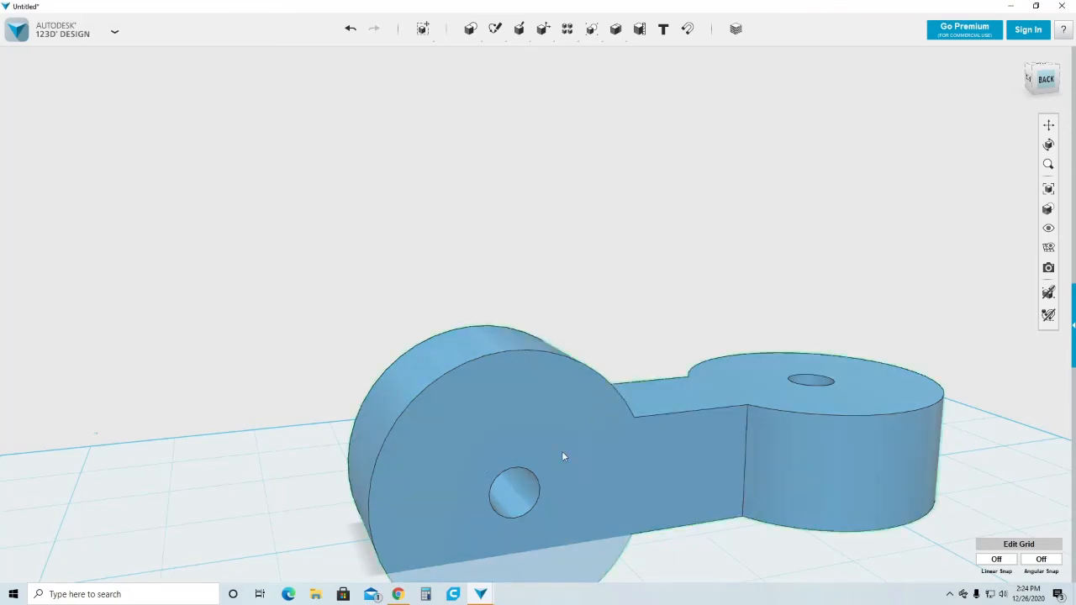
right_drag(563, 454, 711, 490)
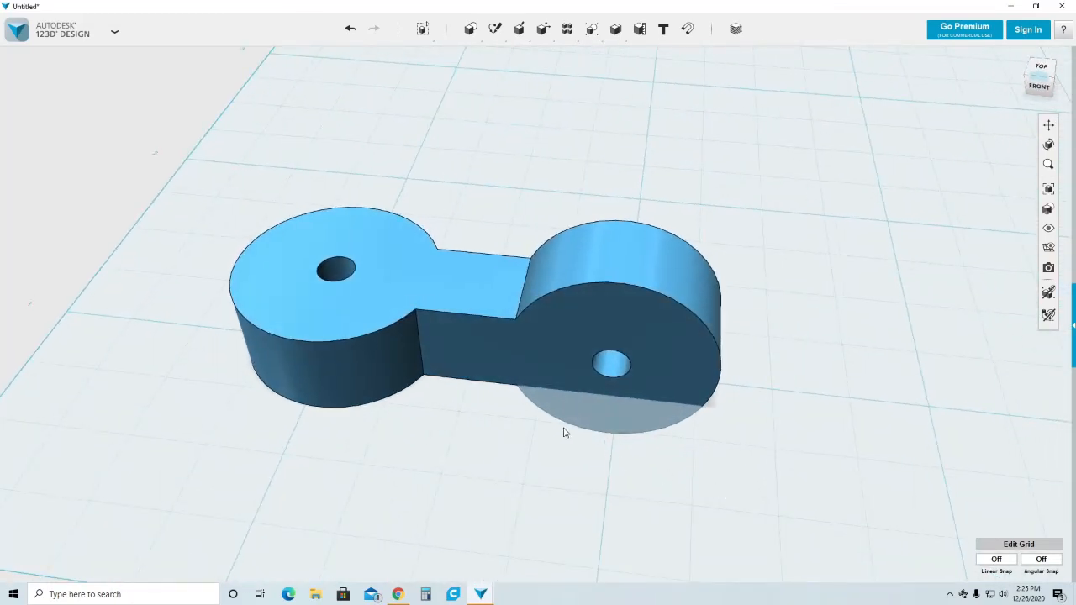